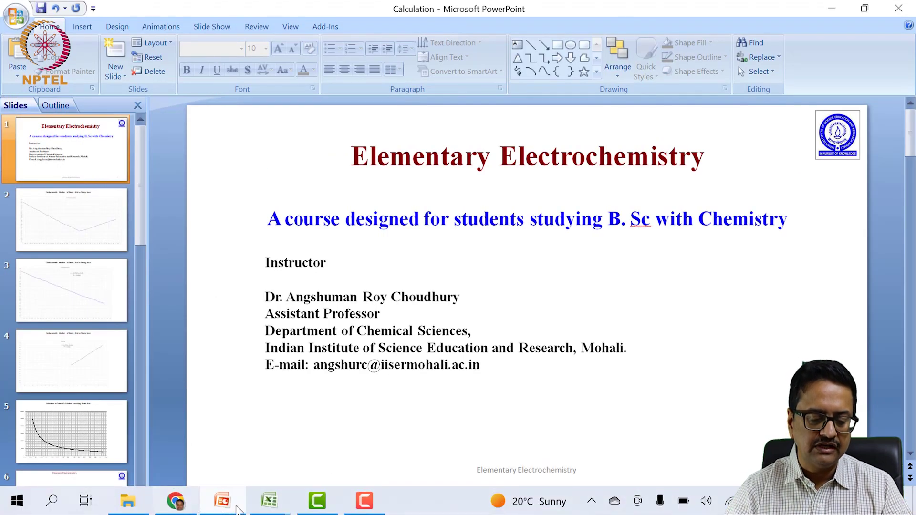
# Switch to the SA_SB_Conduct workbook in Excel and examine the first NaOH volume and conductance readings in rows 2 to 6
pyautogui.click(271, 504)
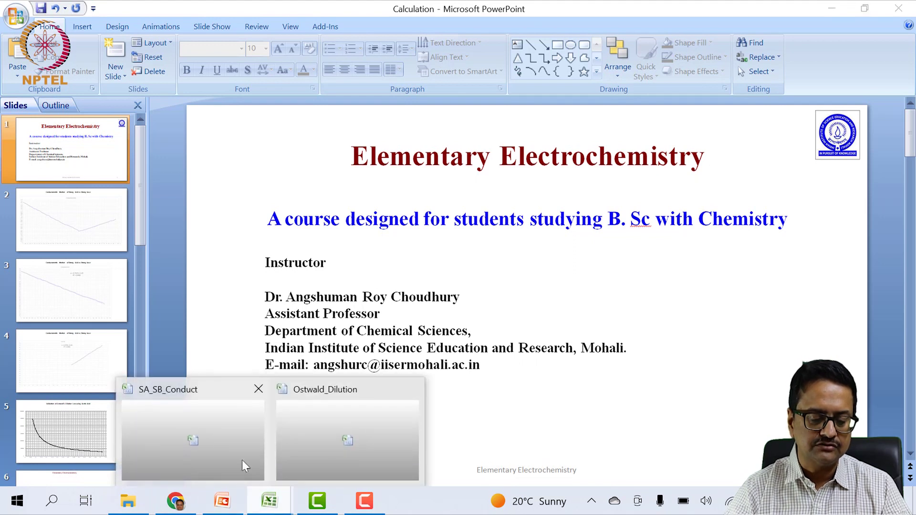
pyautogui.click(236, 440)
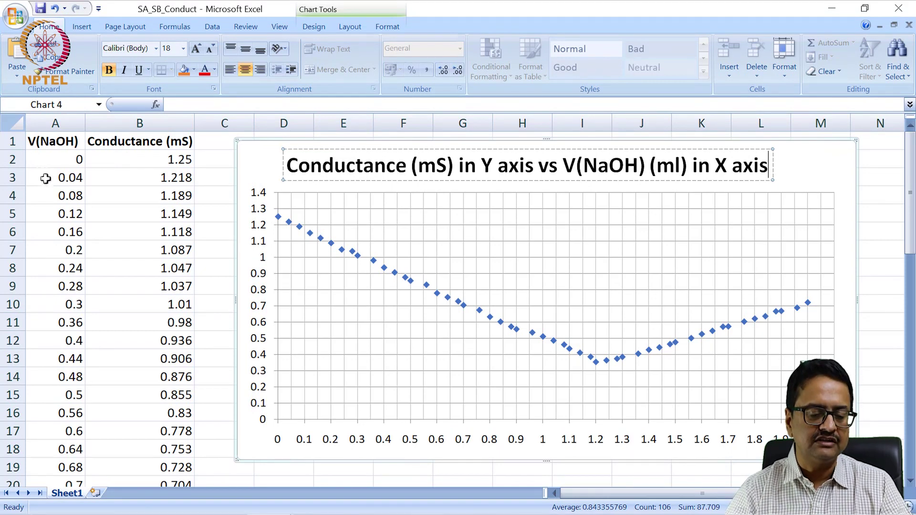
pyautogui.click(60, 157)
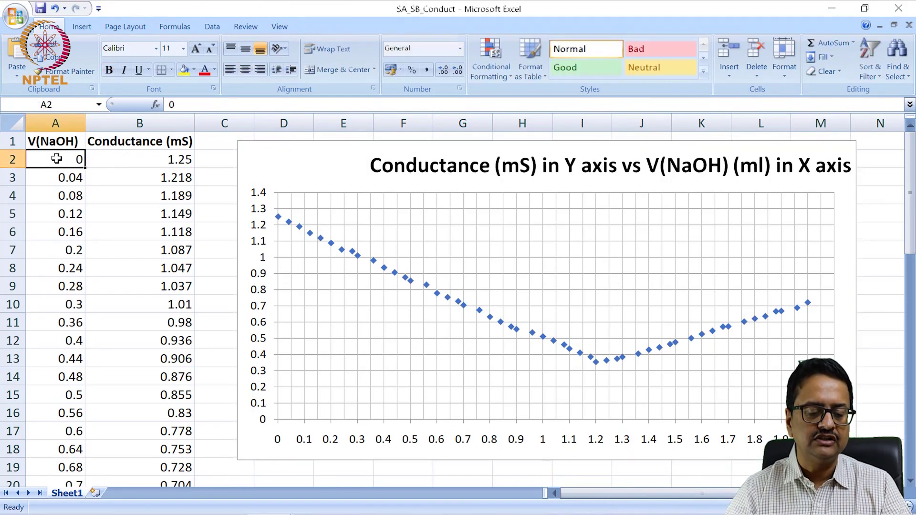
pyautogui.click(147, 157)
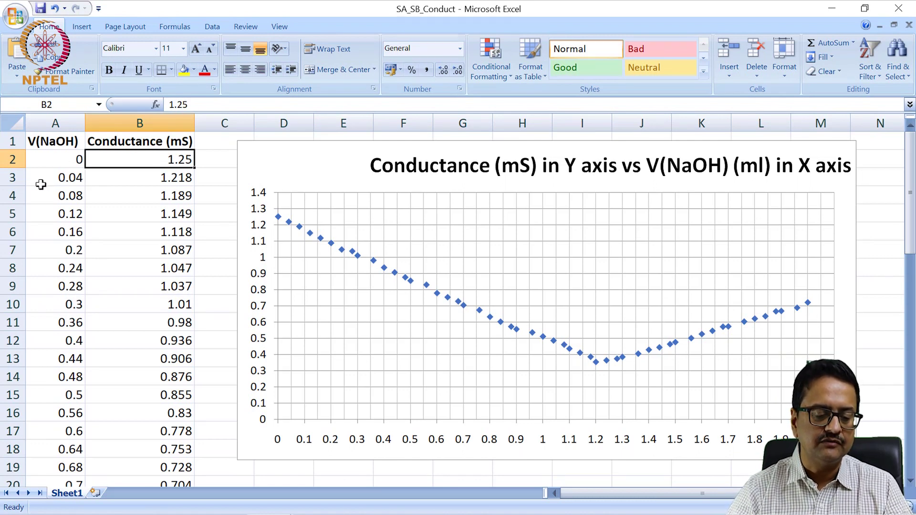
pyautogui.click(62, 179)
pyautogui.click(60, 201)
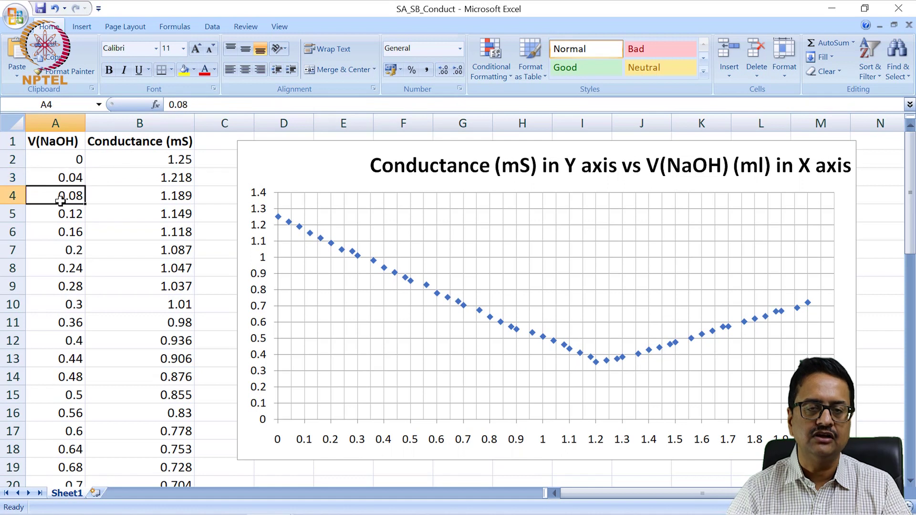
pyautogui.click(62, 216)
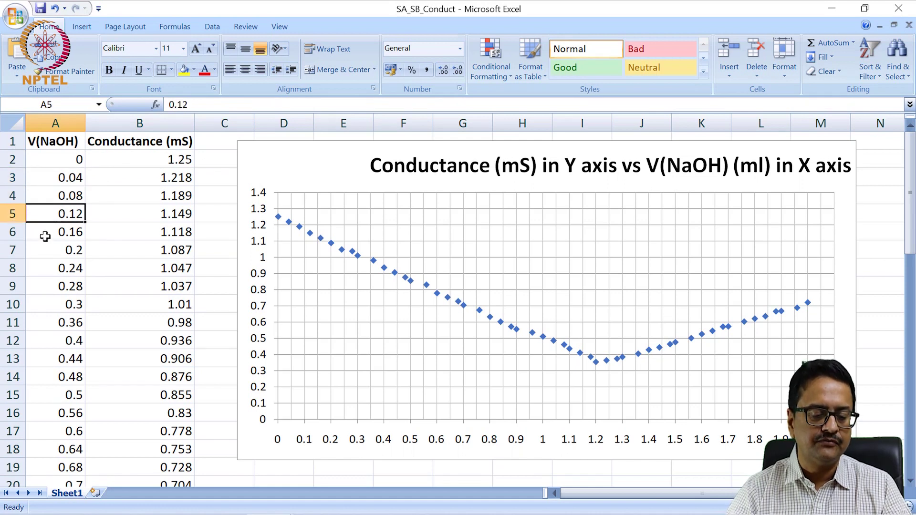
pyautogui.click(45, 236)
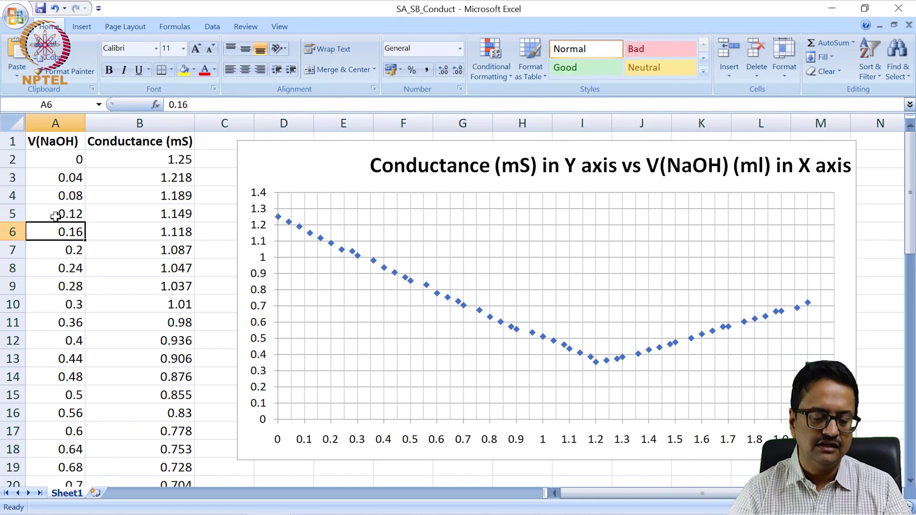
pyautogui.click(174, 231)
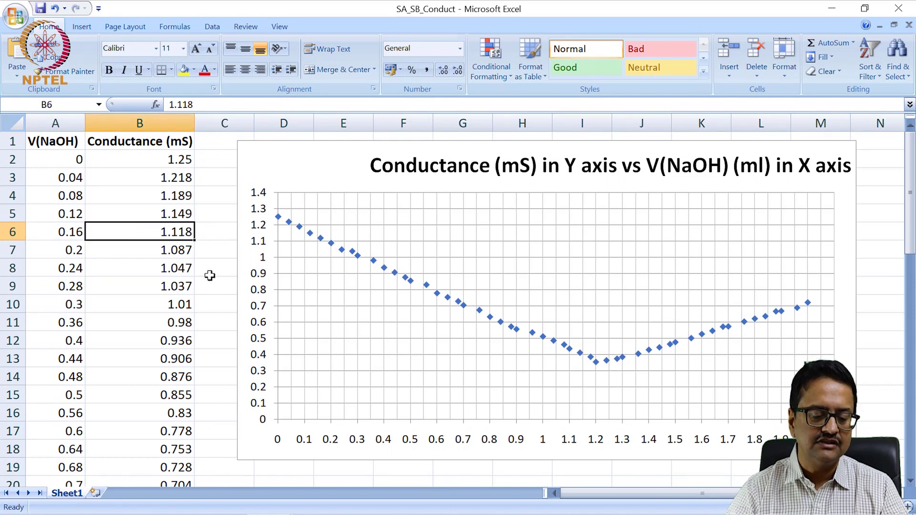
# Select the last volume and conductance reading of the titration data, cells A53:B53
pyautogui.scroll(-1, 210, 275)
pyautogui.scroll(-8, 210, 275)
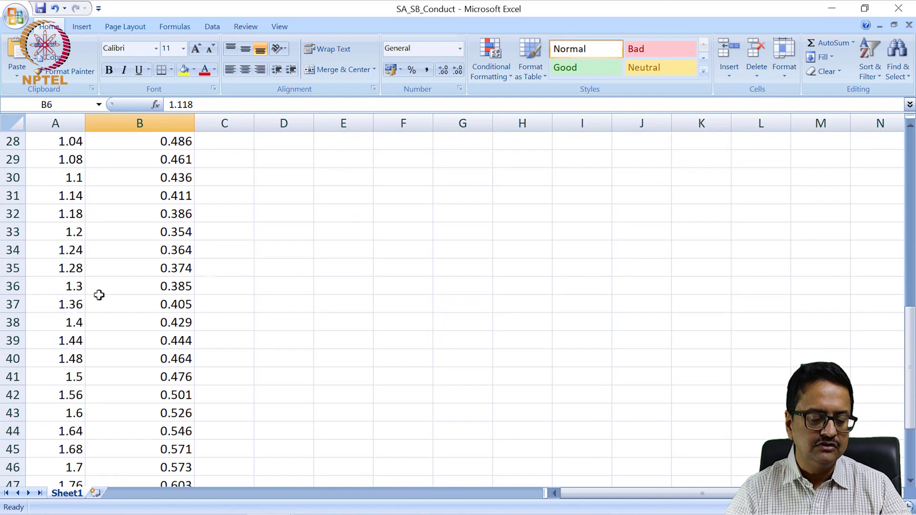
pyautogui.scroll(-3, 47, 384)
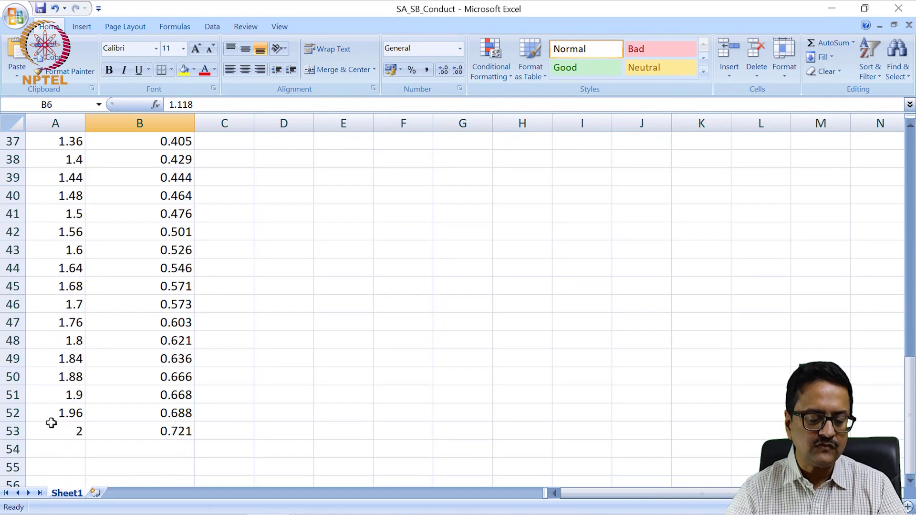
pyautogui.moveTo(54, 427); pyautogui.dragTo(184, 432)
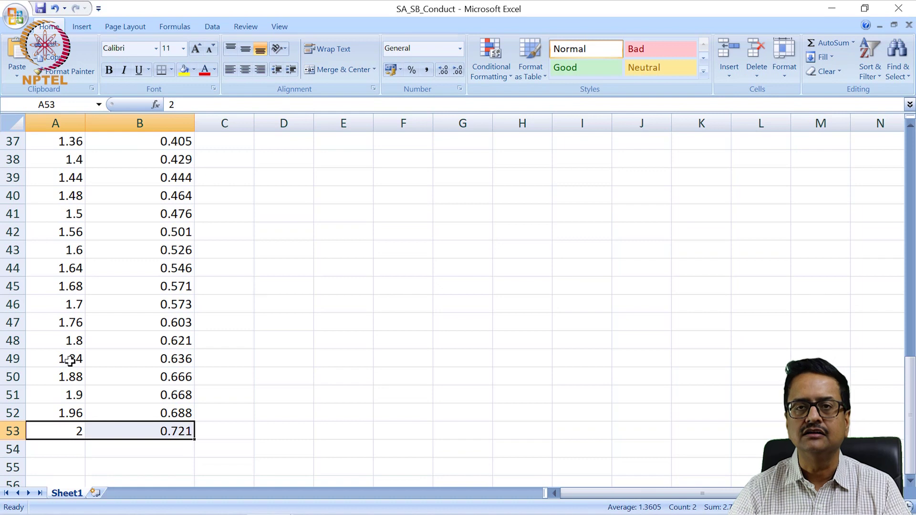
# Examine the 1 ml NaOH reading and its conductance in row 27
pyautogui.scroll(4, 69, 361)
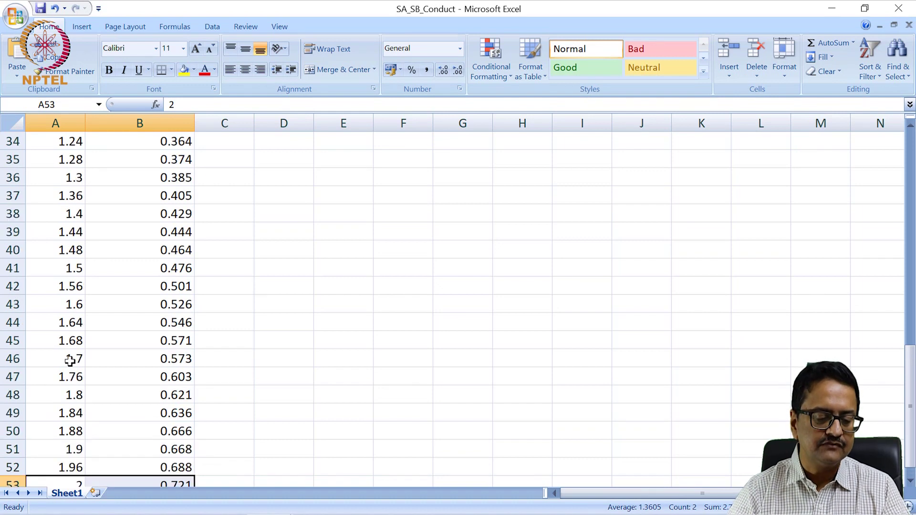
pyautogui.scroll(3, 69, 360)
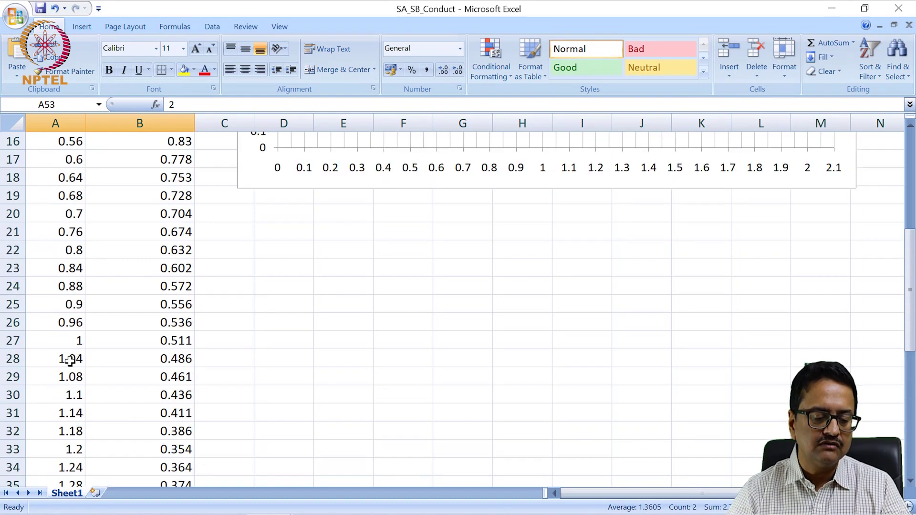
pyautogui.click(60, 339)
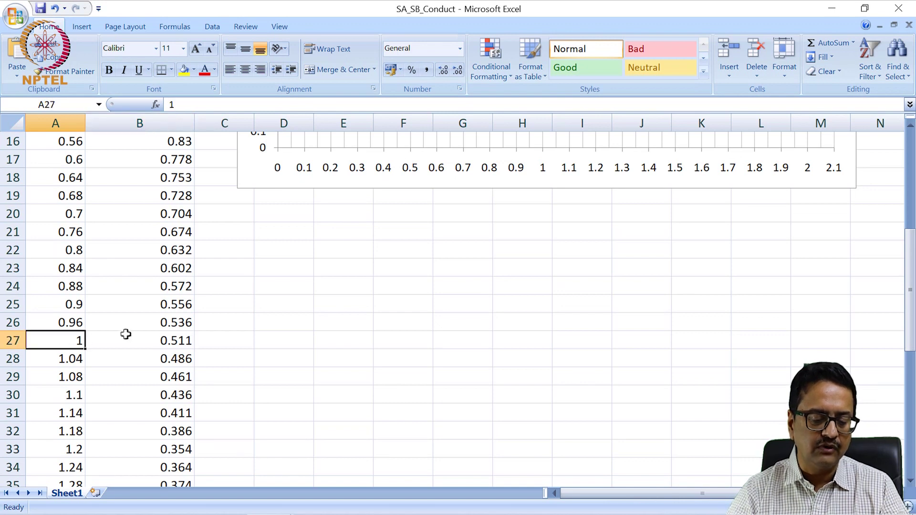
pyautogui.click(191, 343)
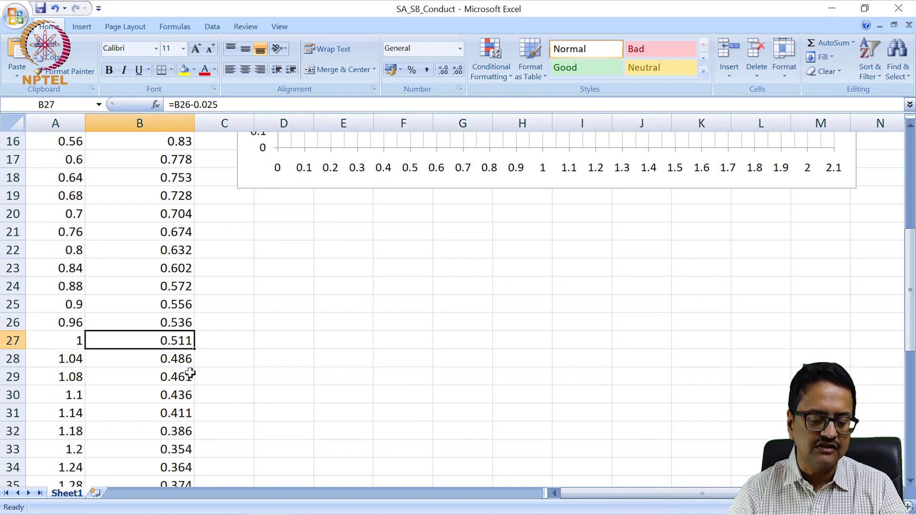
# Examine the conductance readings around the minimum in B32 to B39 and the matching NaOH volume in A33
pyautogui.scroll(-1, 186, 361)
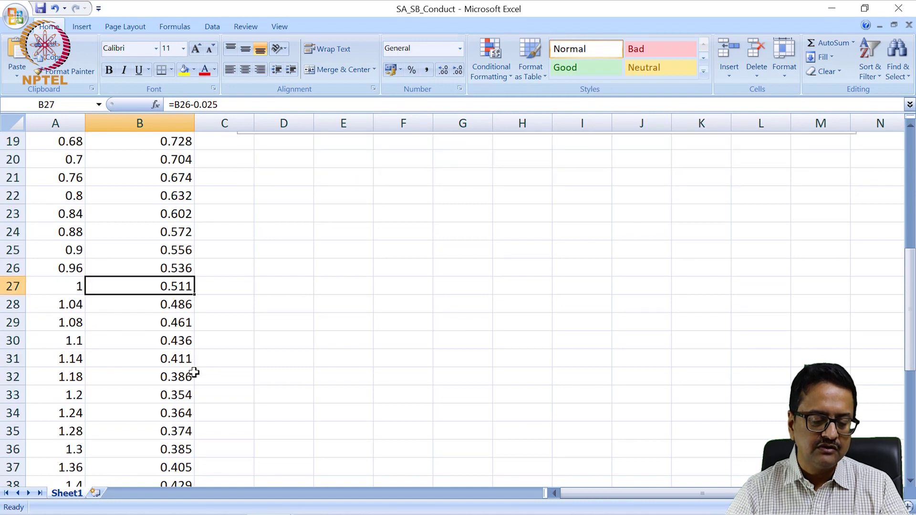
pyautogui.scroll(-1, 194, 372)
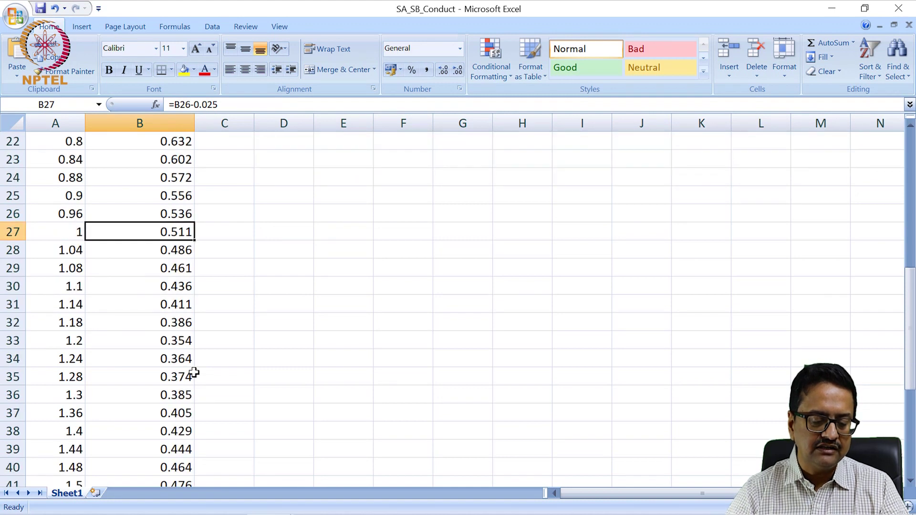
pyautogui.click(192, 322)
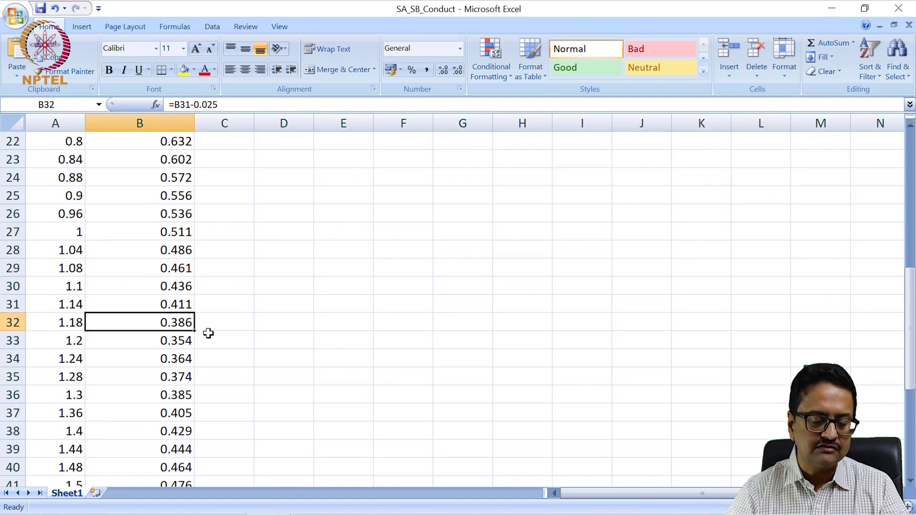
pyautogui.click(178, 340)
pyautogui.click(184, 358)
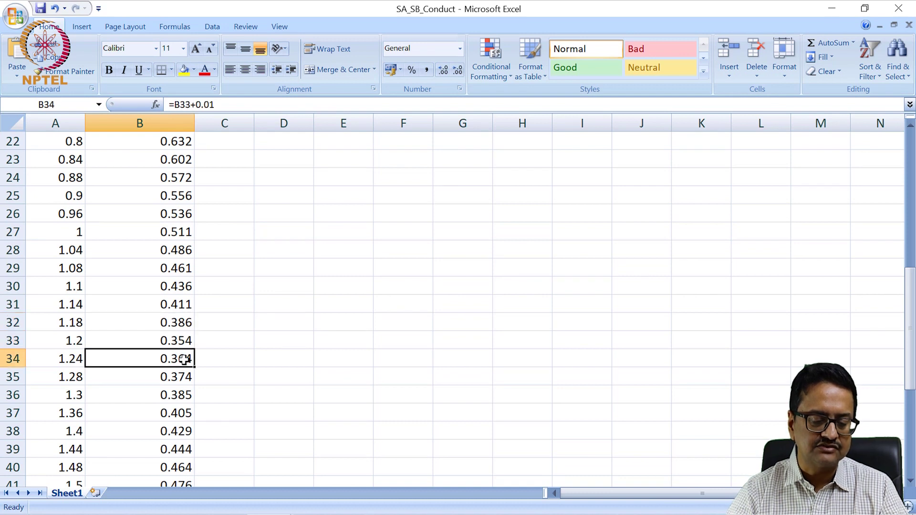
pyautogui.click(181, 381)
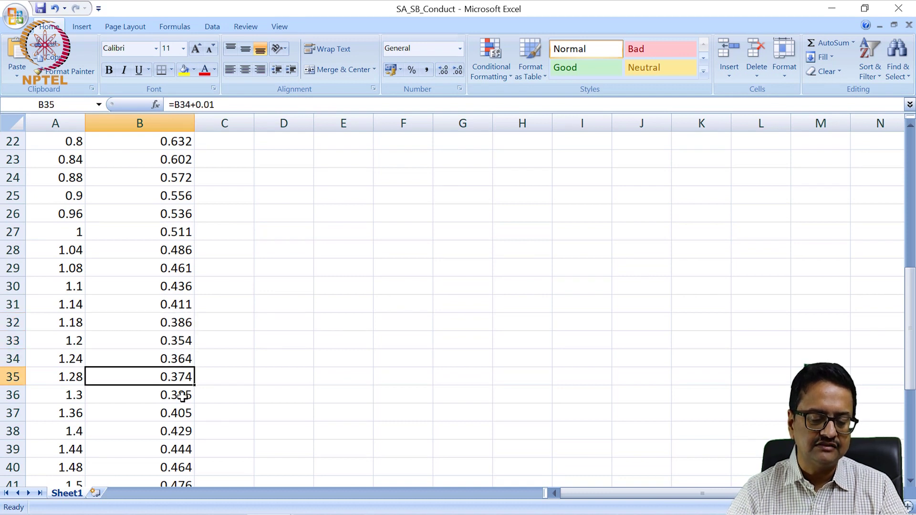
pyautogui.click(184, 395)
pyautogui.click(182, 413)
pyautogui.click(184, 450)
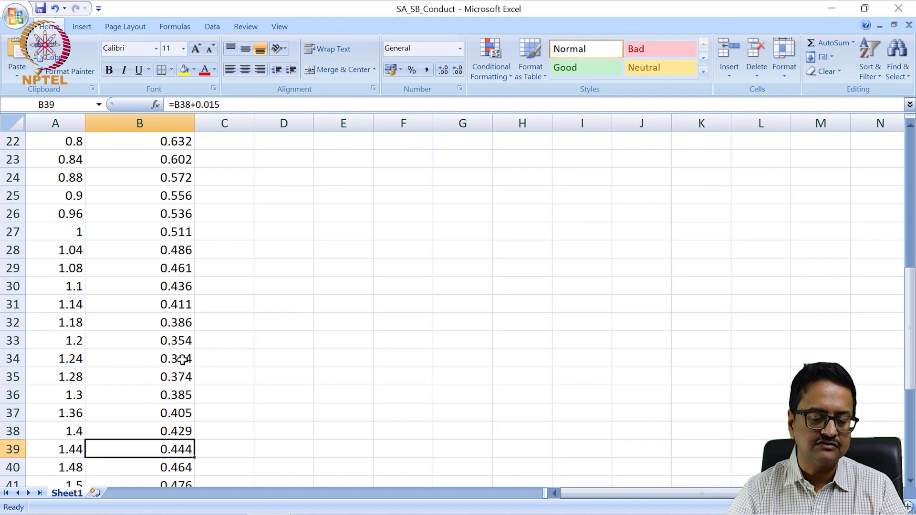
pyautogui.click(107, 338)
pyautogui.click(57, 337)
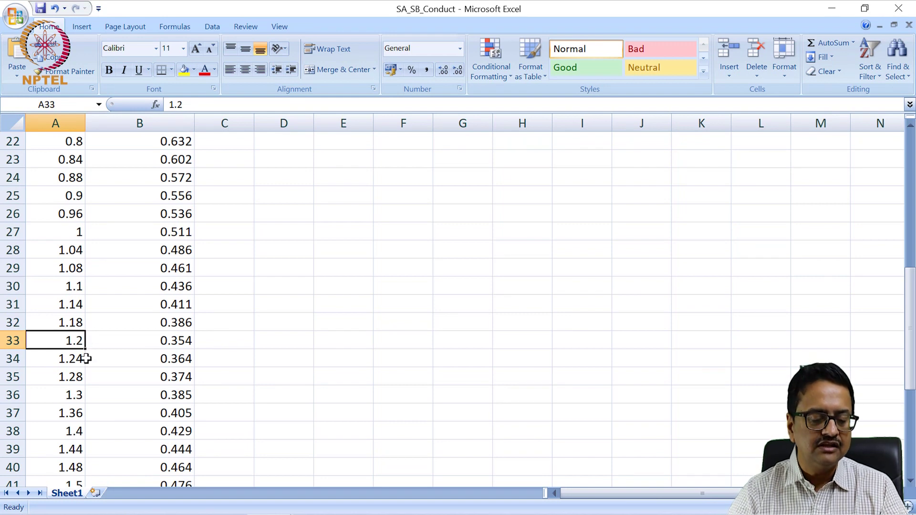
# Return to the conductance chart at the start of the sheet and dismiss the device setup notification
pyautogui.scroll(1, 86, 358)
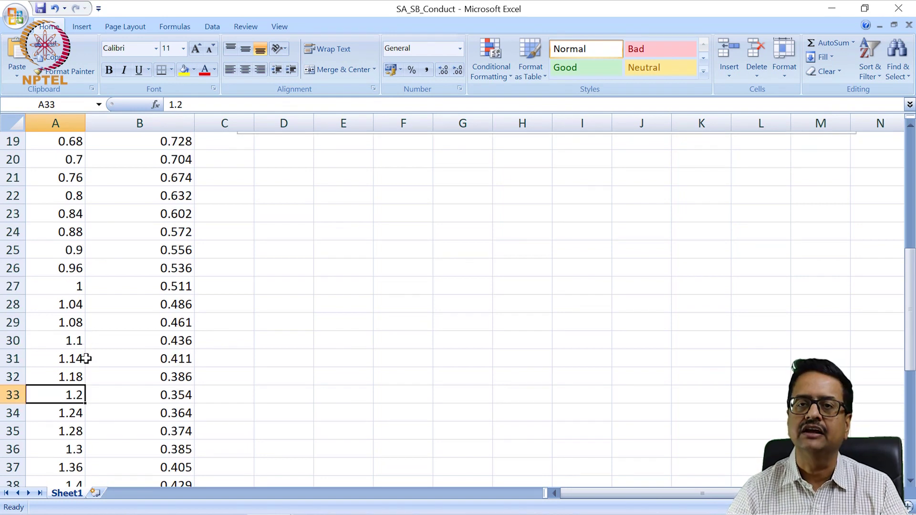
pyautogui.scroll(6, 86, 358)
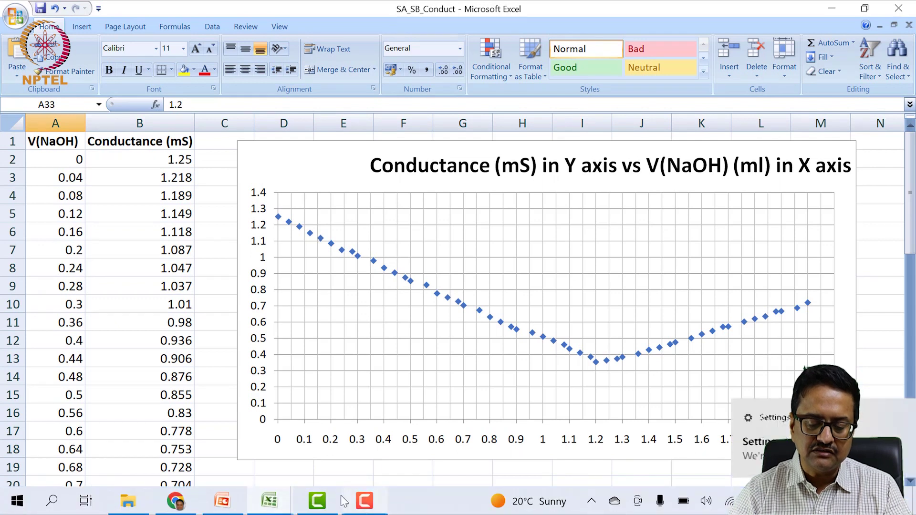
pyautogui.moveTo(308, 500)
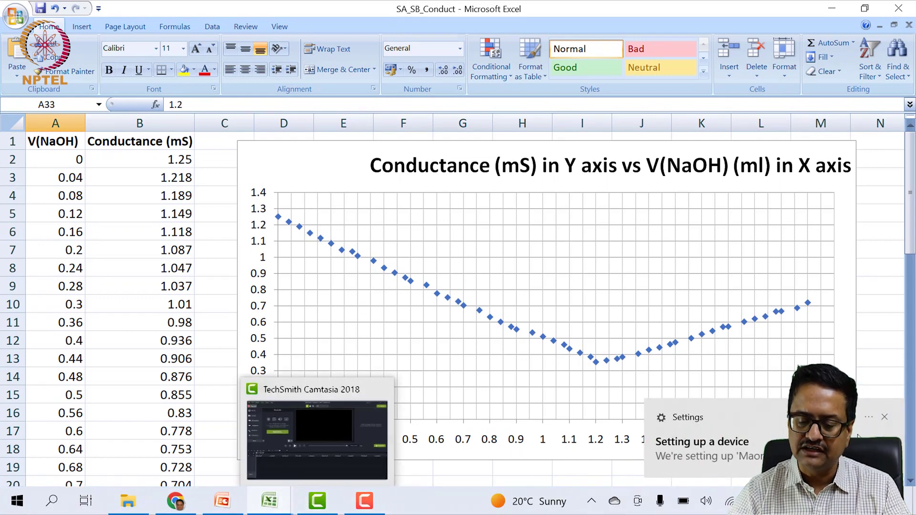
pyautogui.click(885, 418)
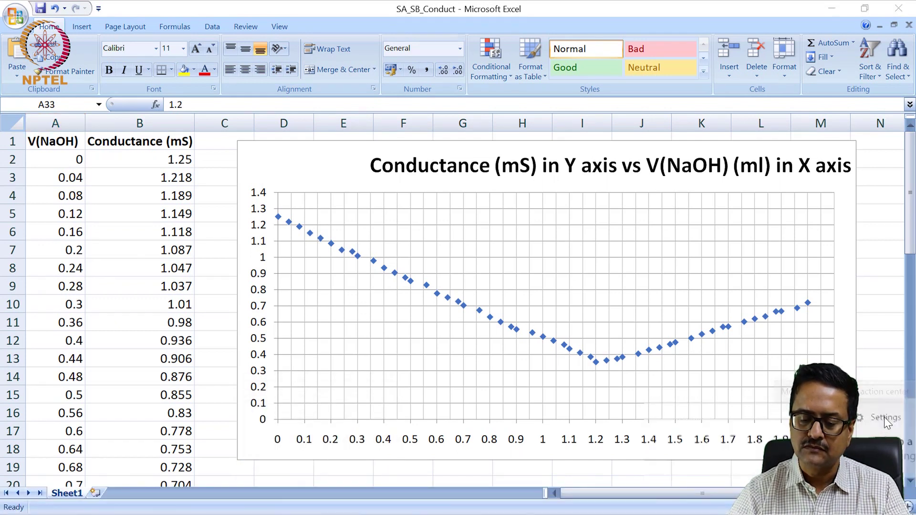
# Switch to the Calculation presentation in PowerPoint and show the full titration curve on slide 2
pyautogui.moveTo(269, 511)
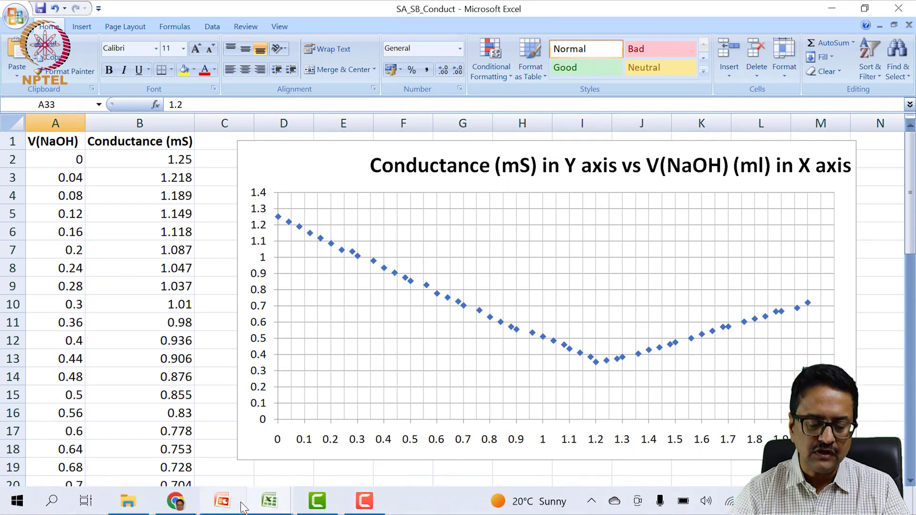
pyautogui.click(223, 501)
pyautogui.scroll(-1, 419, 412)
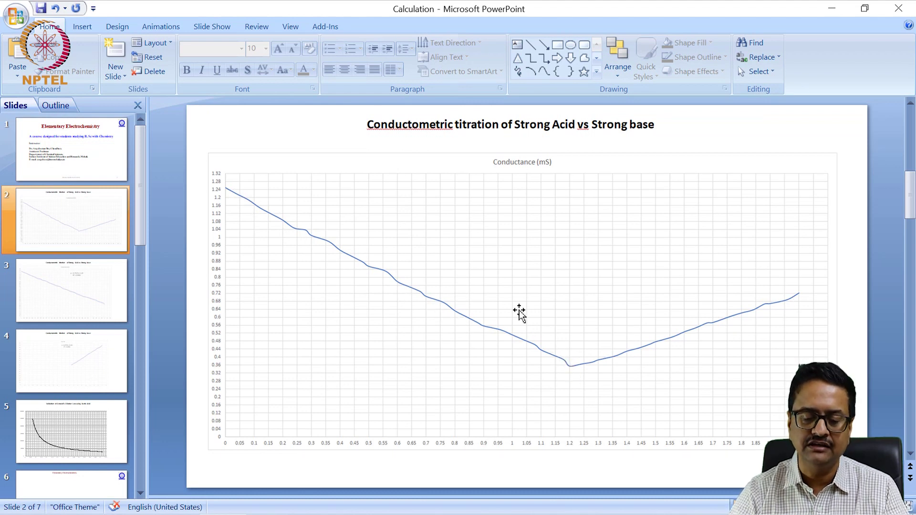
# Compare the trendline equations of the falling and rising branches on slides 3 and 4, and return to the full curve on slide 2
pyautogui.scroll(-1, 519, 313)
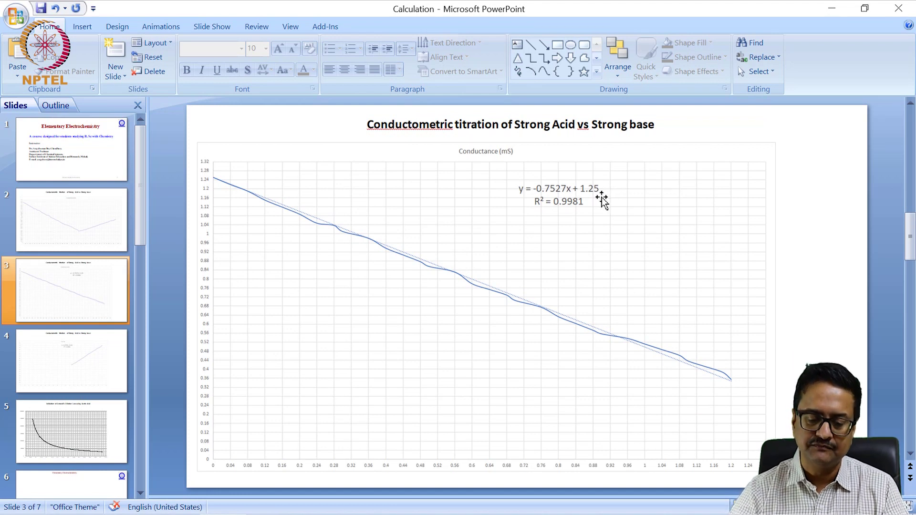
pyautogui.scroll(-1, 594, 219)
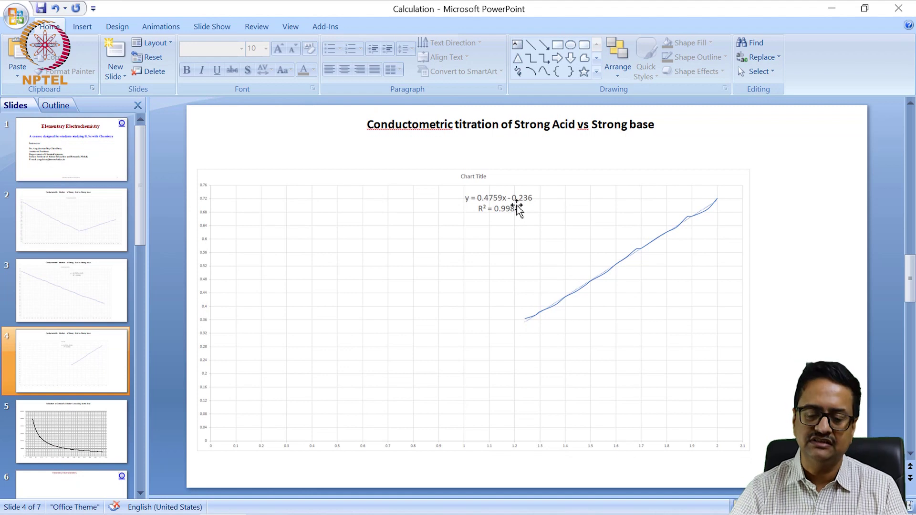
pyautogui.scroll(1, 516, 206)
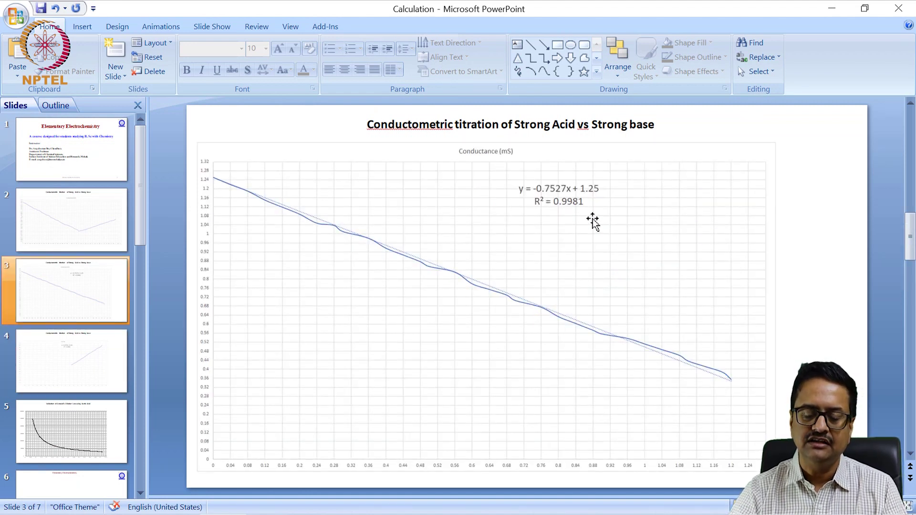
pyautogui.scroll(-1, 592, 219)
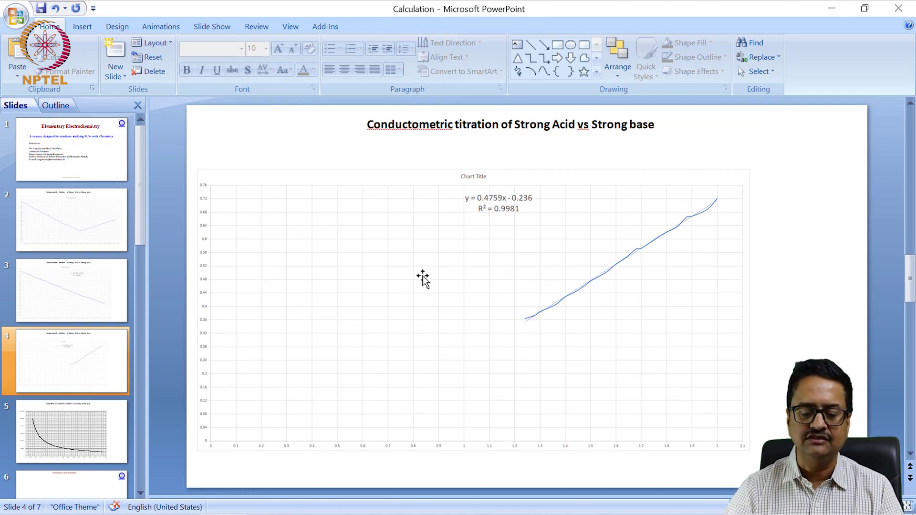
pyautogui.scroll(1, 423, 278)
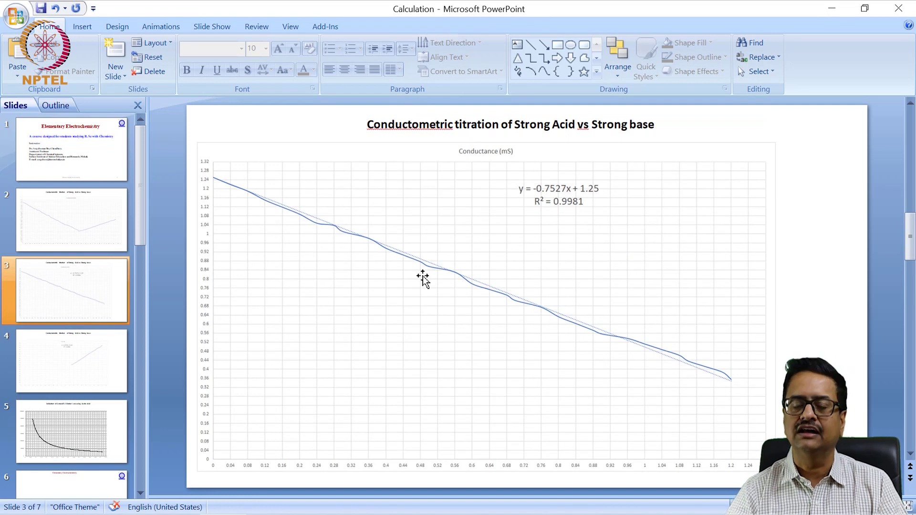
pyautogui.scroll(-1, 422, 277)
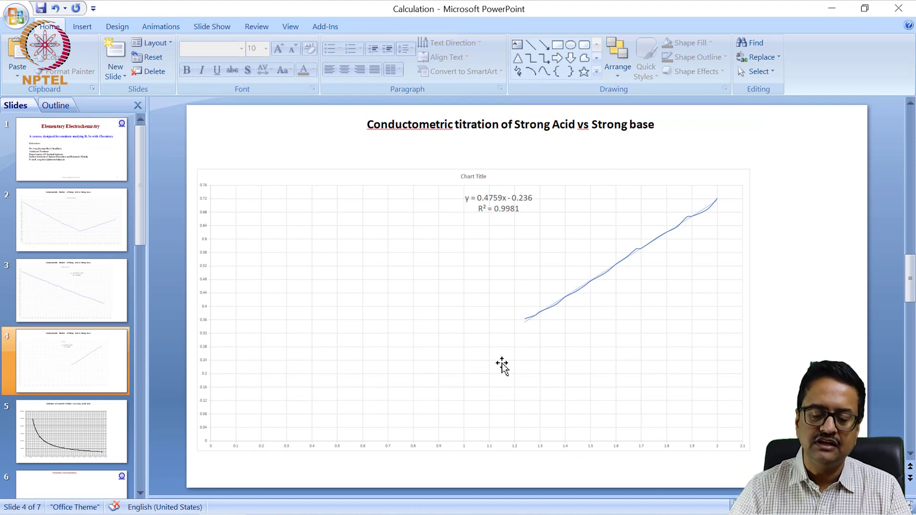
pyautogui.press('pageup')
pyautogui.press('pageup')
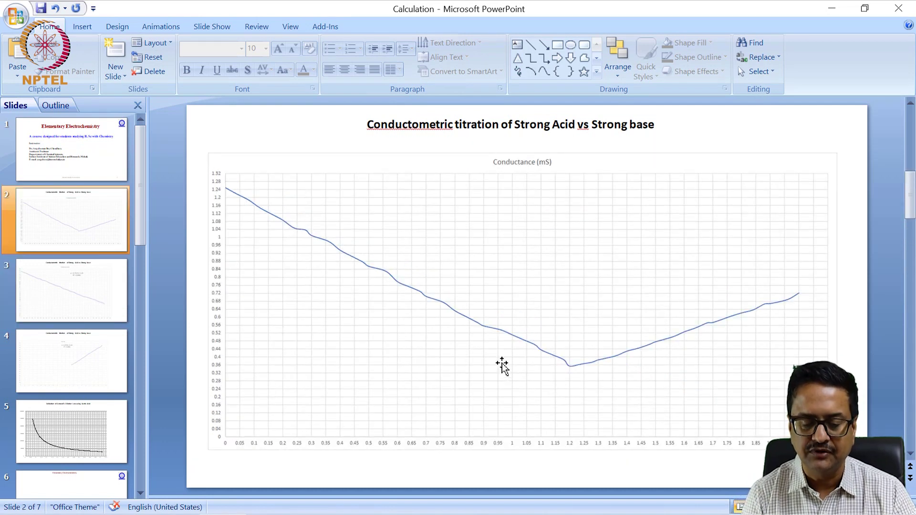
# Start the slide show at slide 2 and trace the falling branch of the titration curve with the Ballpoint Pen
pyautogui.click(377, 267)
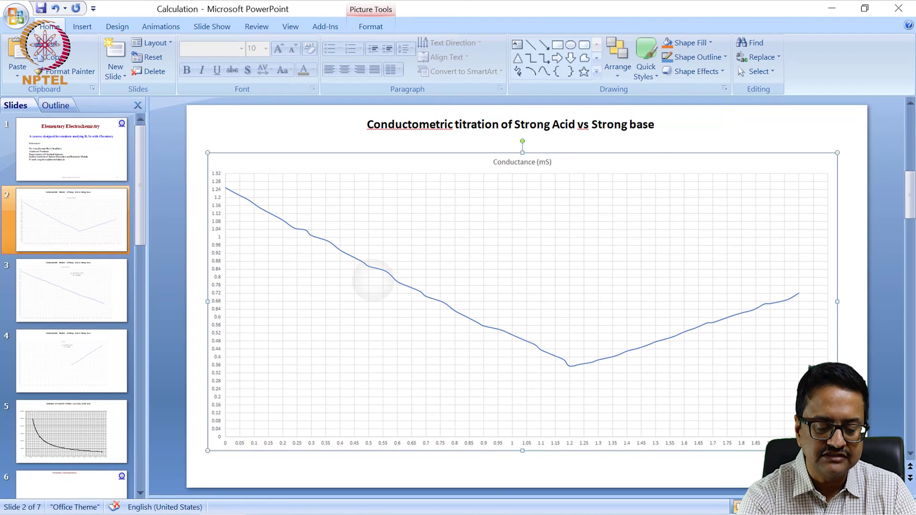
pyautogui.hotkey('shift', 'F5')
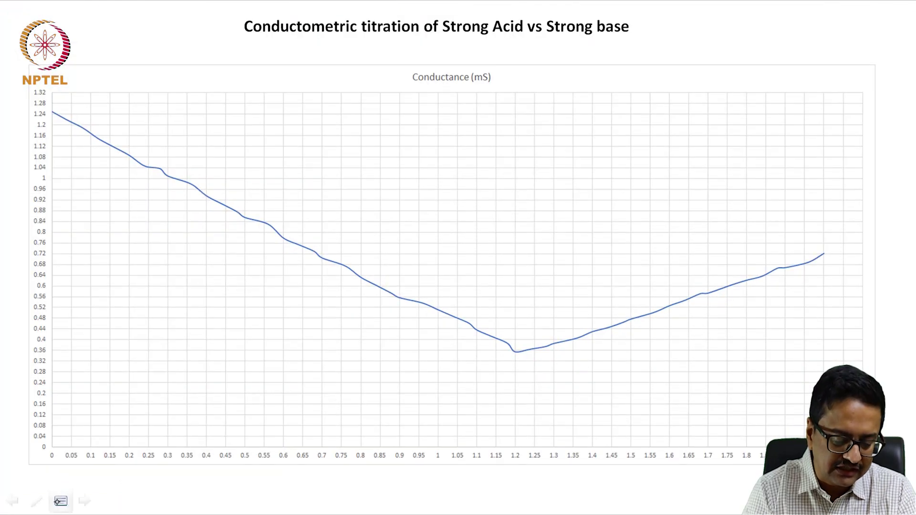
pyautogui.click(40, 500)
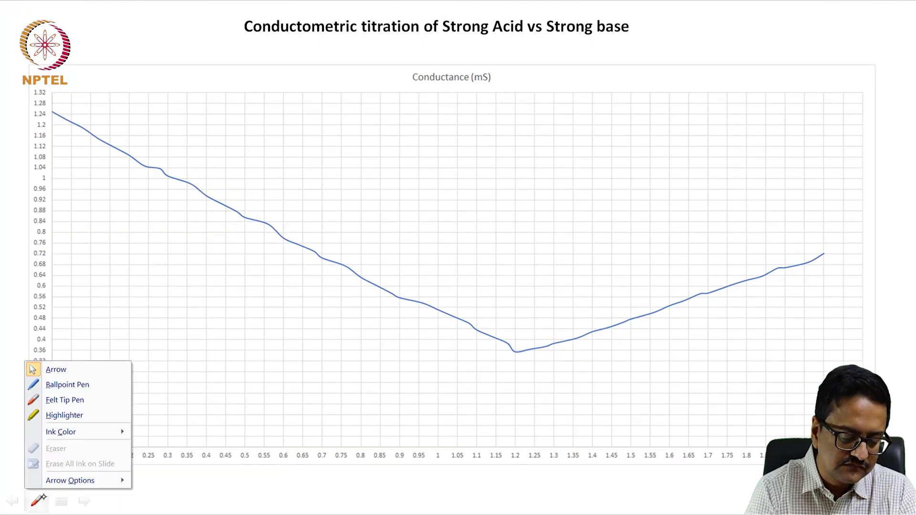
pyautogui.click(79, 385)
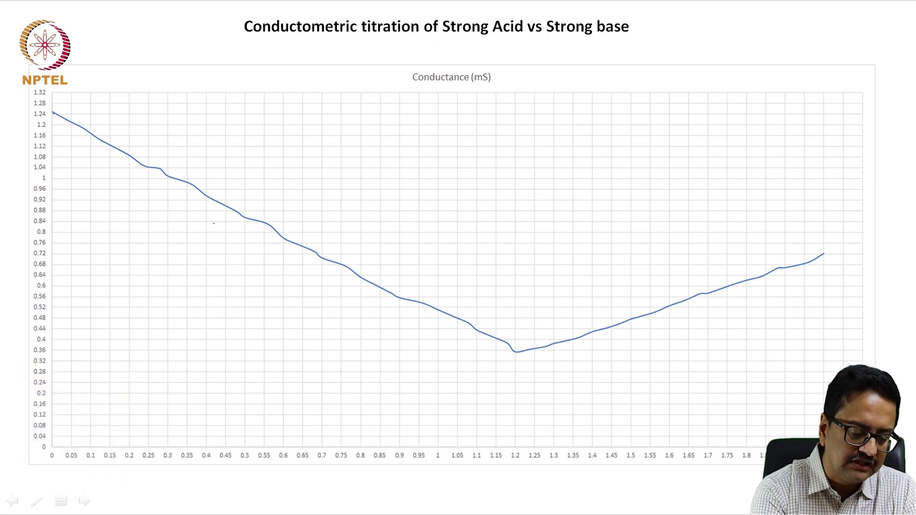
pyautogui.moveTo(53, 113)
pyautogui.mouseDown()
pyautogui.moveTo(155, 180)
pyautogui.moveTo(525, 353)
pyautogui.mouseUp()
pyautogui.moveTo(660, 505); pyautogui.dragTo(684, 511)
pyautogui.moveTo(592, 497)
pyautogui.mouseDown()
pyautogui.moveTo(621, 483)
pyautogui.moveTo(624, 471)
pyautogui.mouseUp()
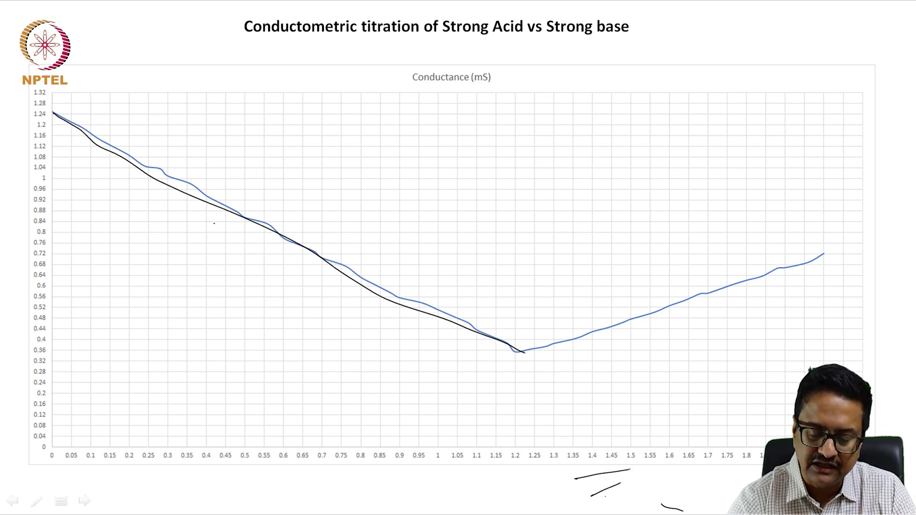
# Trace the rising branch in ink and draw a vertical arrow from the intersection of both lines to the volume axis
pyautogui.moveTo(505, 362); pyautogui.dragTo(834, 256)
pyautogui.click(844, 250)
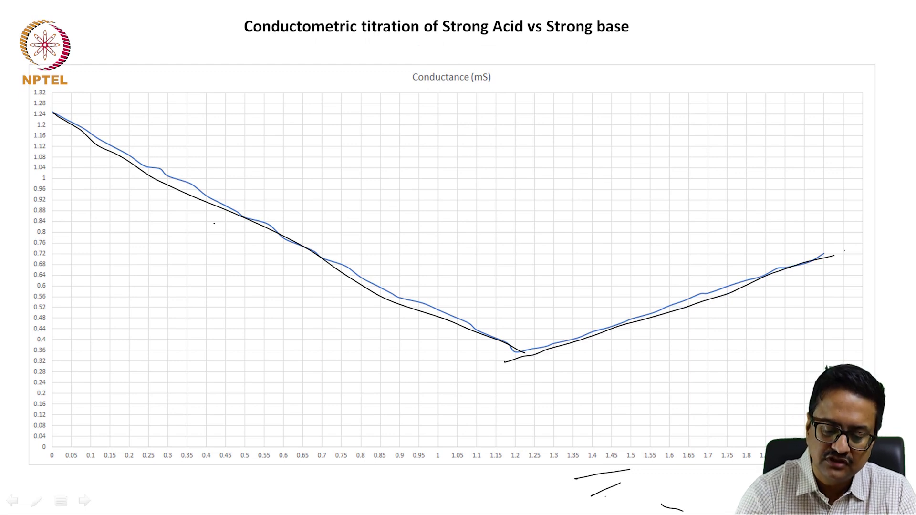
pyautogui.moveTo(525, 356); pyautogui.dragTo(529, 449)
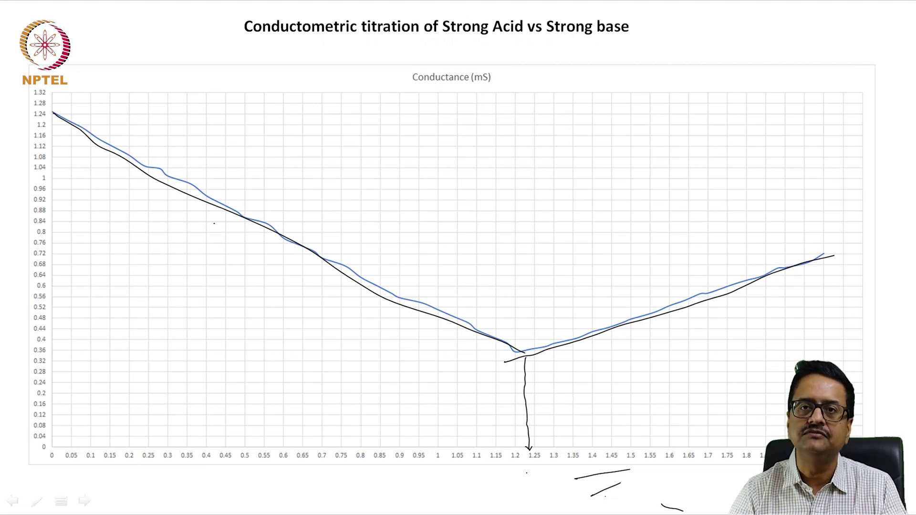
# Show the two trendline slides, 3 and 4, and end the slide show, keeping the ink annotations
pyautogui.press('Right')
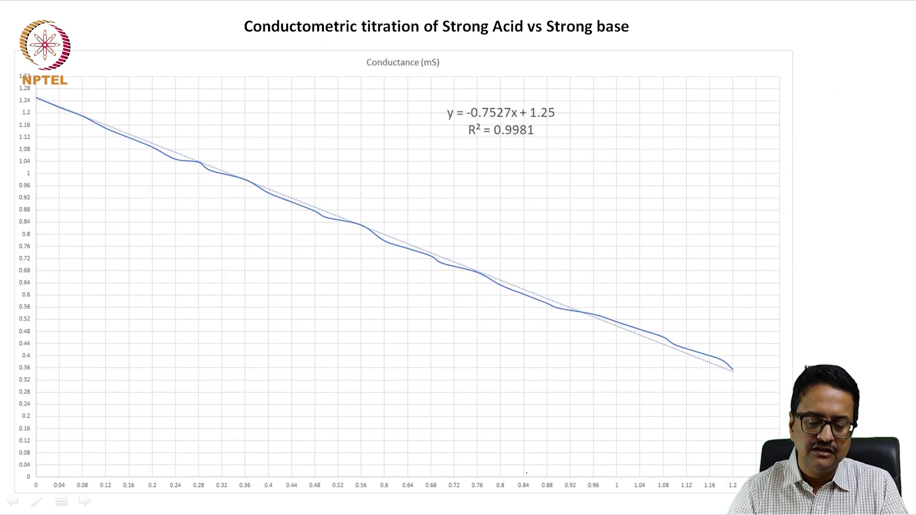
pyautogui.press('Right')
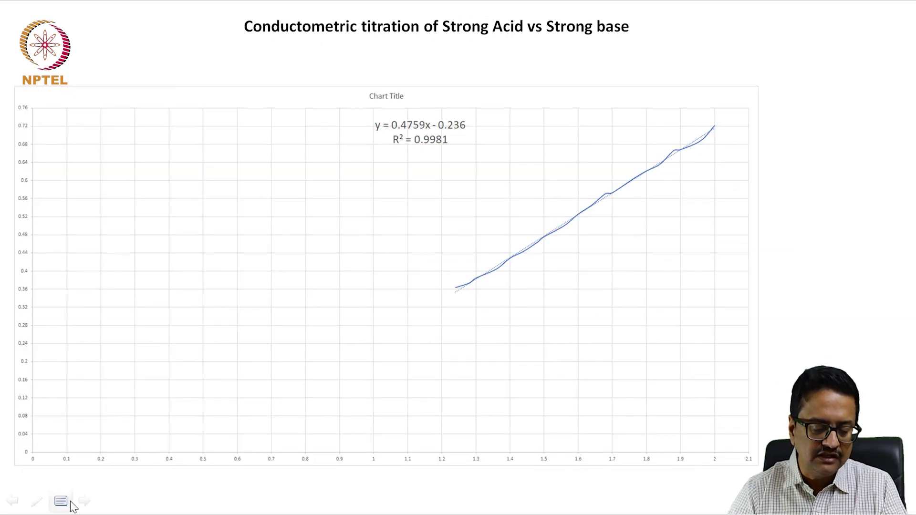
pyautogui.rightClick(82, 349)
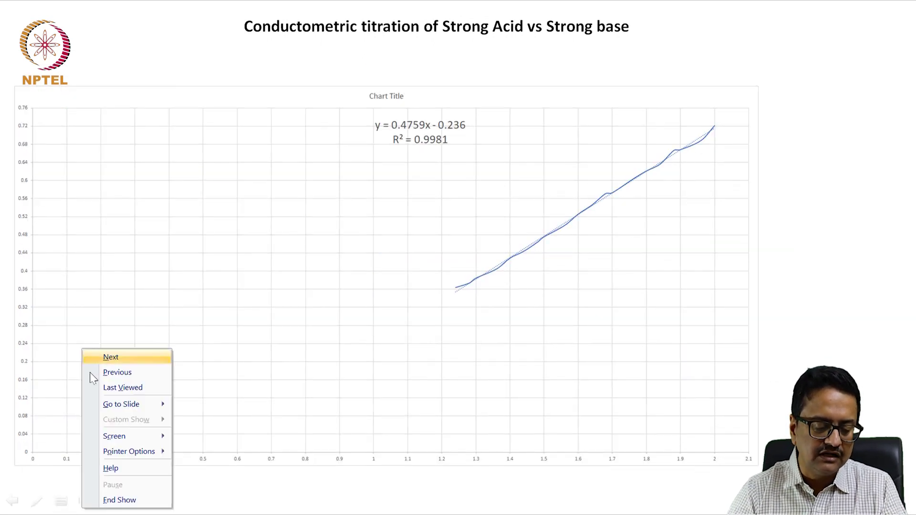
pyautogui.click(122, 500)
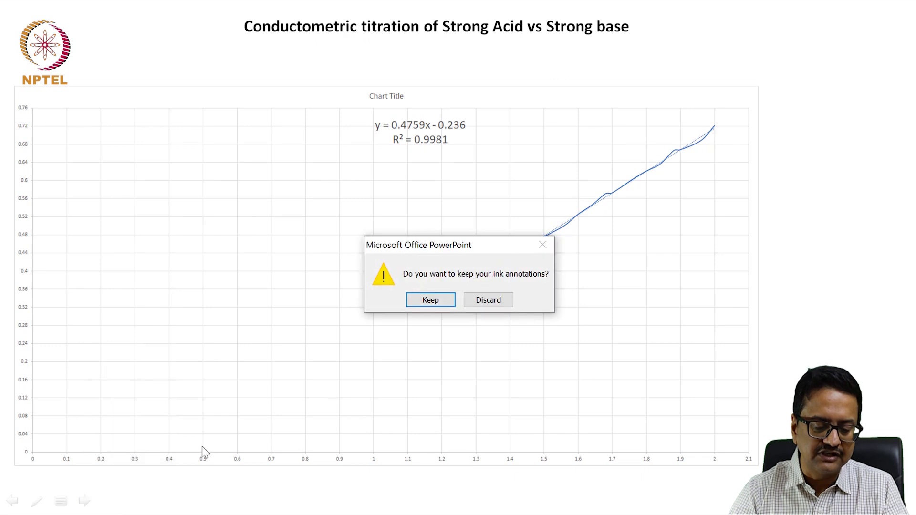
pyautogui.click(437, 302)
# Switch to the Ostwald_Dilution workbook in Excel and review the concentration and conductance data in A1:B10
pyautogui.moveTo(138, 508)
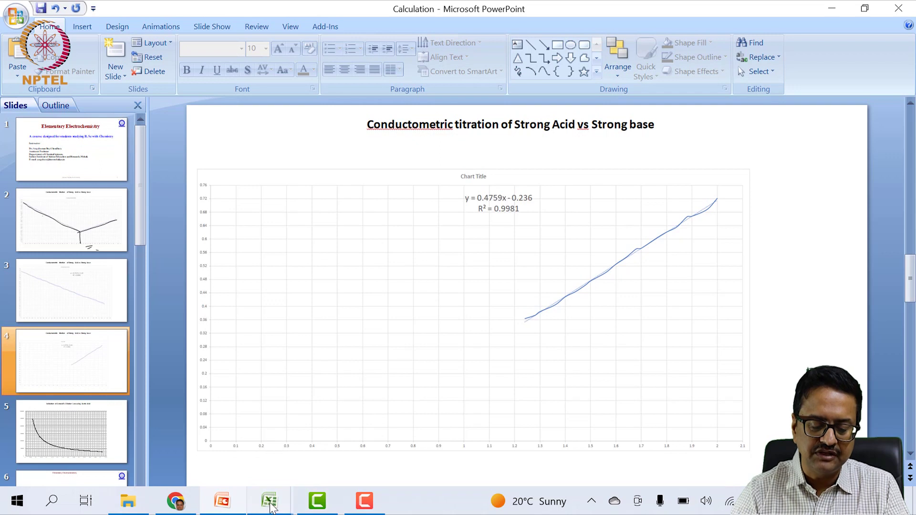
pyautogui.moveTo(268, 506)
pyautogui.click(322, 439)
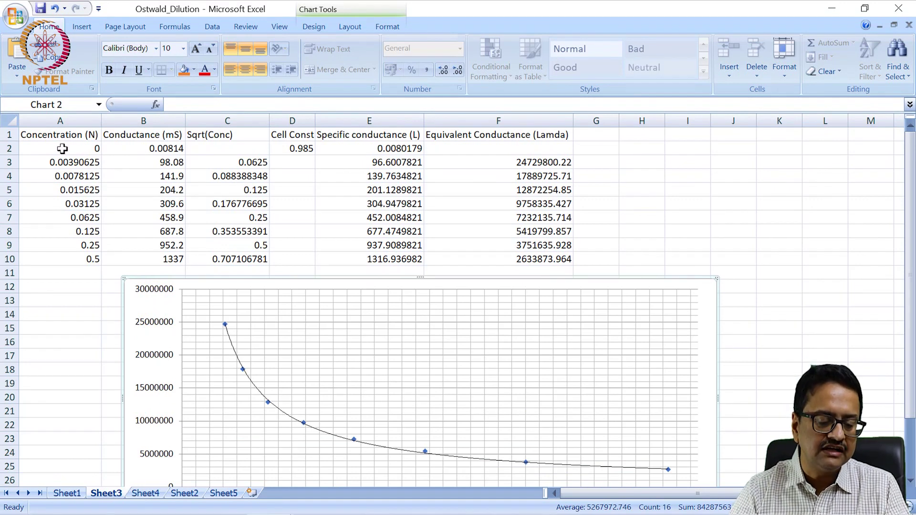
pyautogui.moveTo(62, 149); pyautogui.dragTo(73, 253)
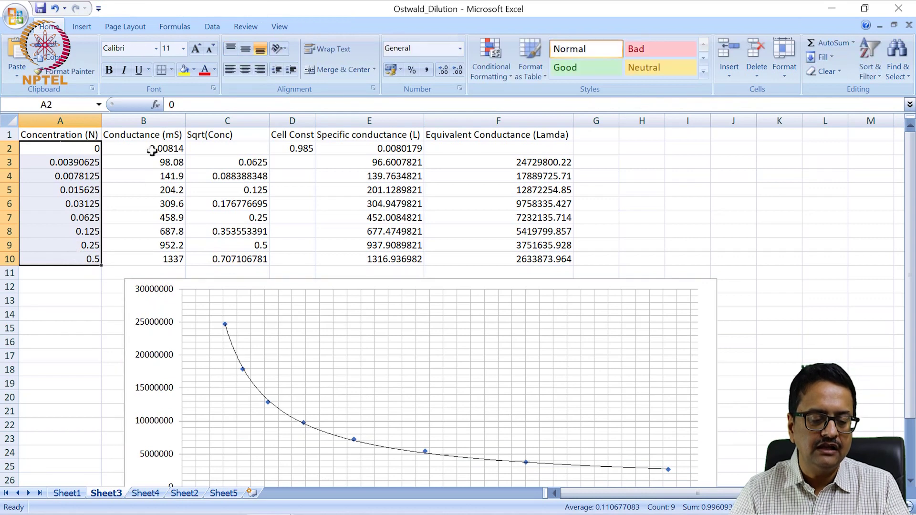
pyautogui.moveTo(152, 149); pyautogui.dragTo(146, 259)
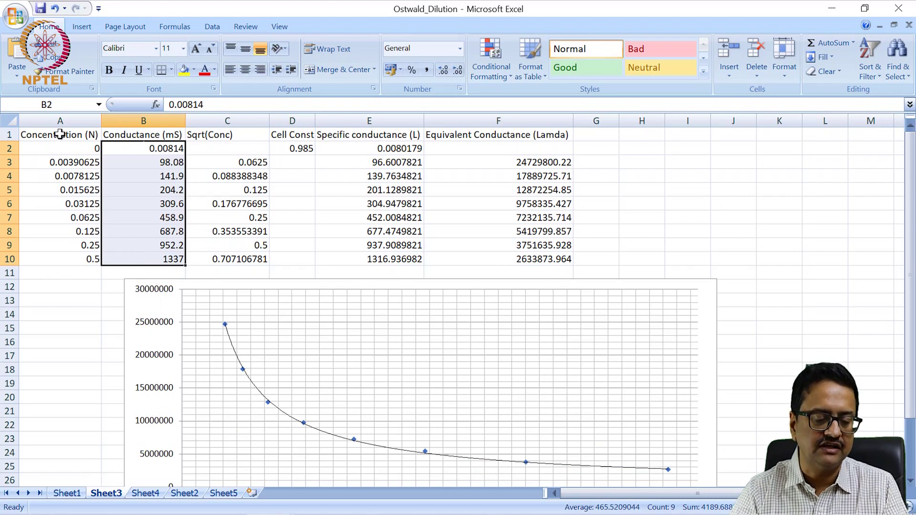
pyautogui.moveTo(59, 135); pyautogui.dragTo(138, 259)
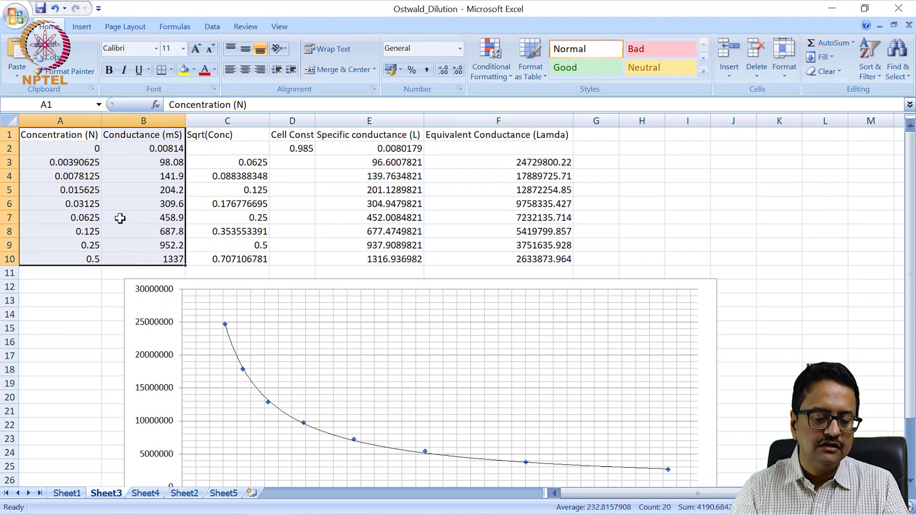
# Review the cell constant in D2 and inspect how the formula in E2 calculates specific conductance from the conductance in column B
pyautogui.click(288, 147)
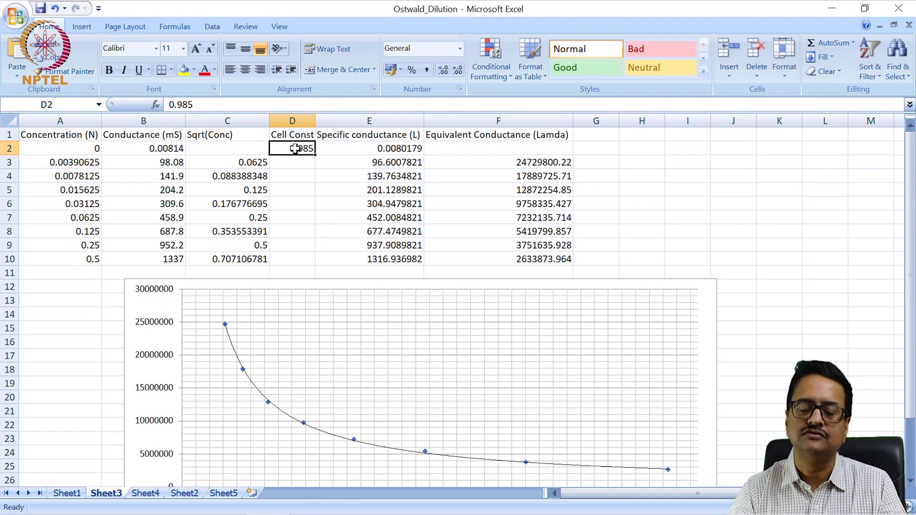
pyautogui.click(335, 134)
pyautogui.click(134, 134)
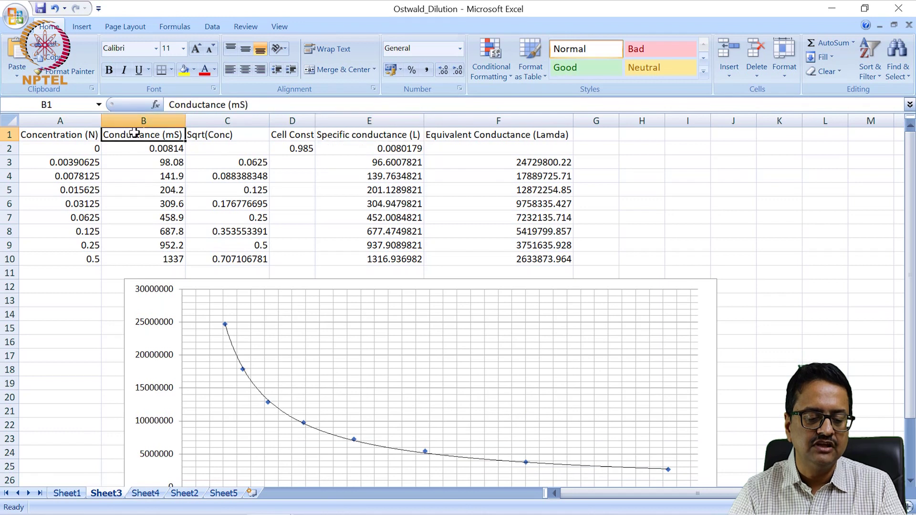
pyautogui.click(370, 149)
pyautogui.doubleClick(369, 150)
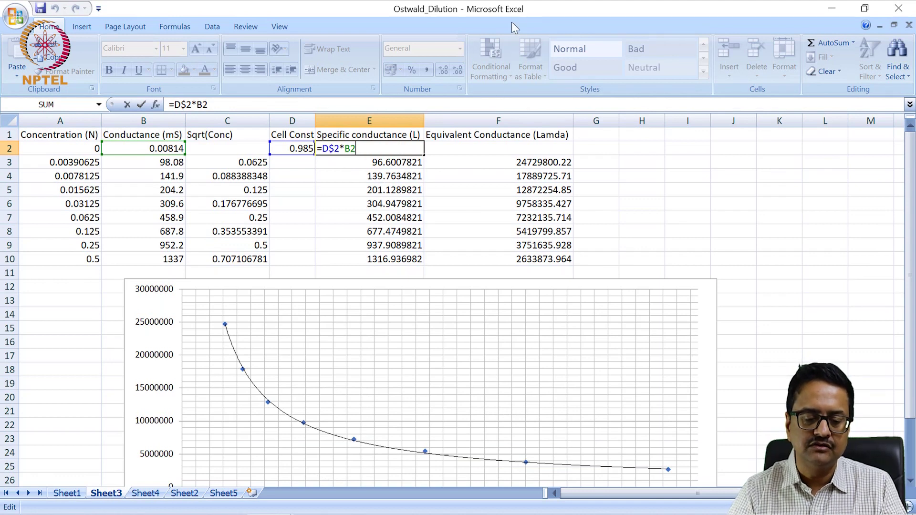
pyautogui.click(712, 228)
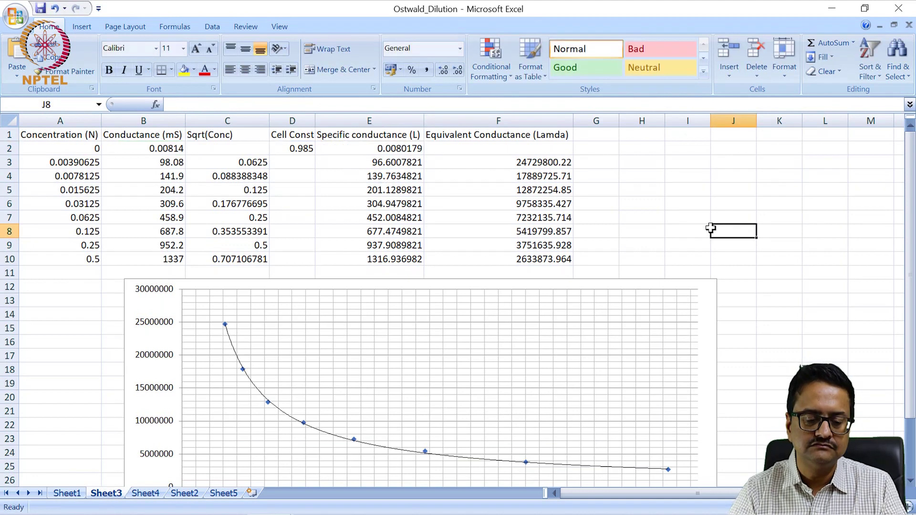
pyautogui.doubleClick(405, 147)
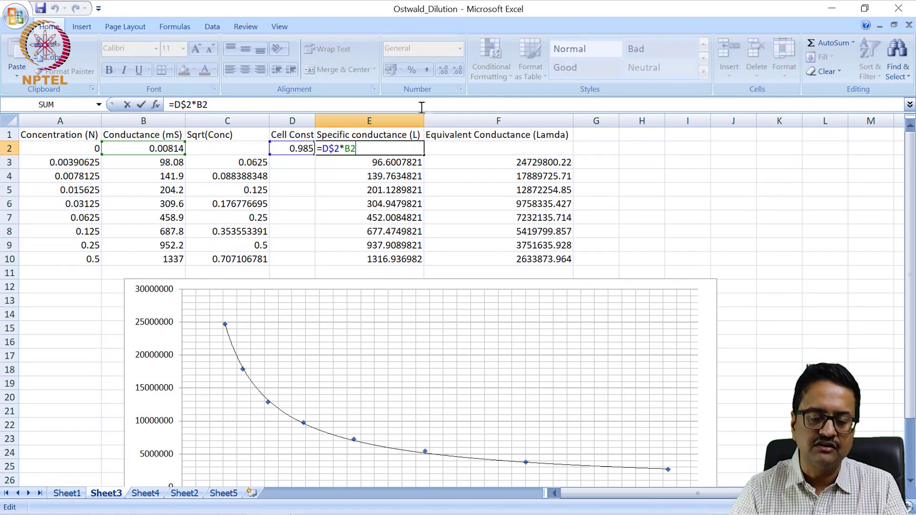
pyautogui.click(695, 199)
pyautogui.click(413, 149)
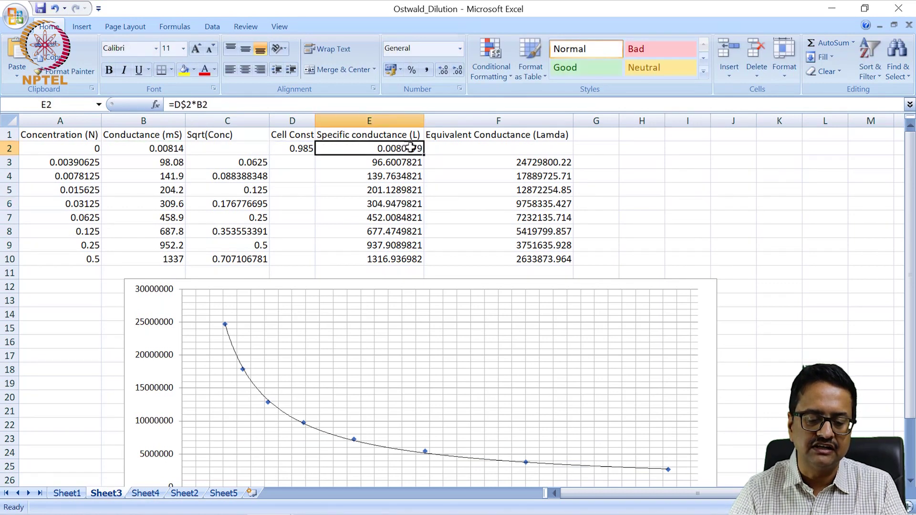
# Try filling the specific conductance formula from E2 down to E10, and undo the fill
pyautogui.moveTo(422, 154); pyautogui.dragTo(416, 263)
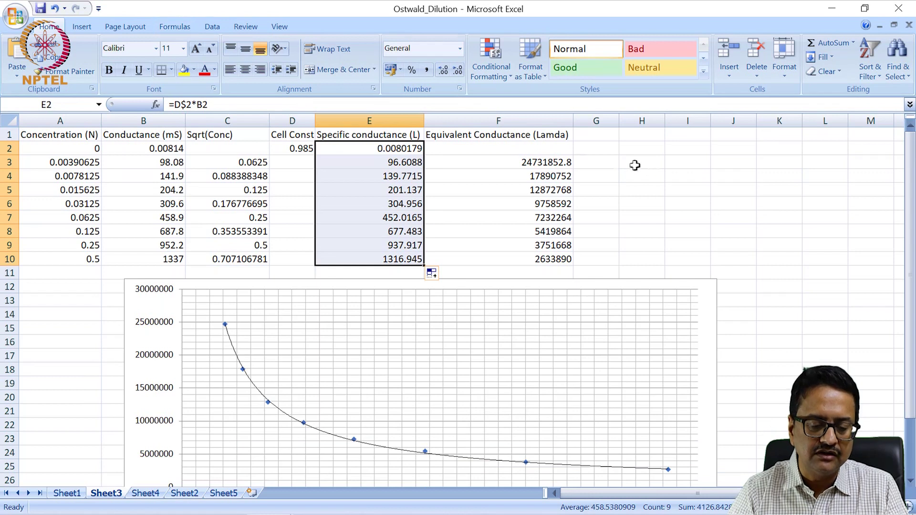
pyautogui.click(669, 174)
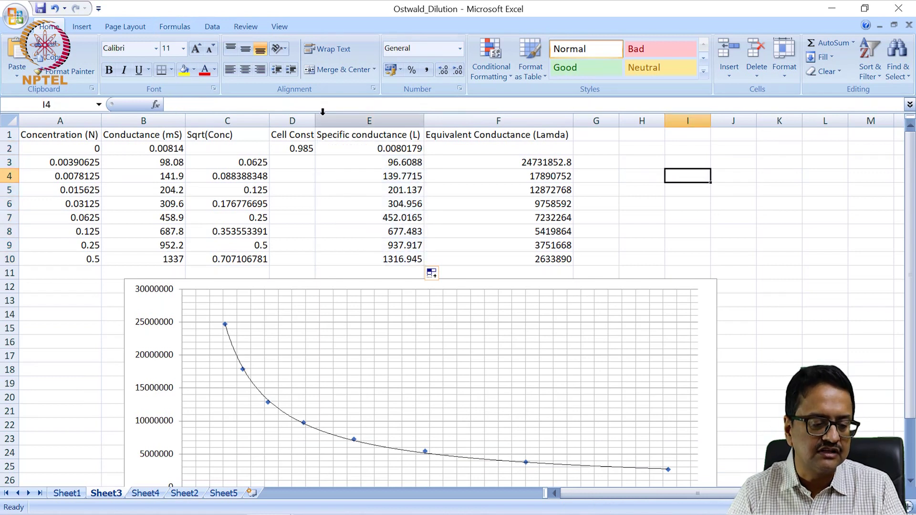
pyautogui.click(56, 10)
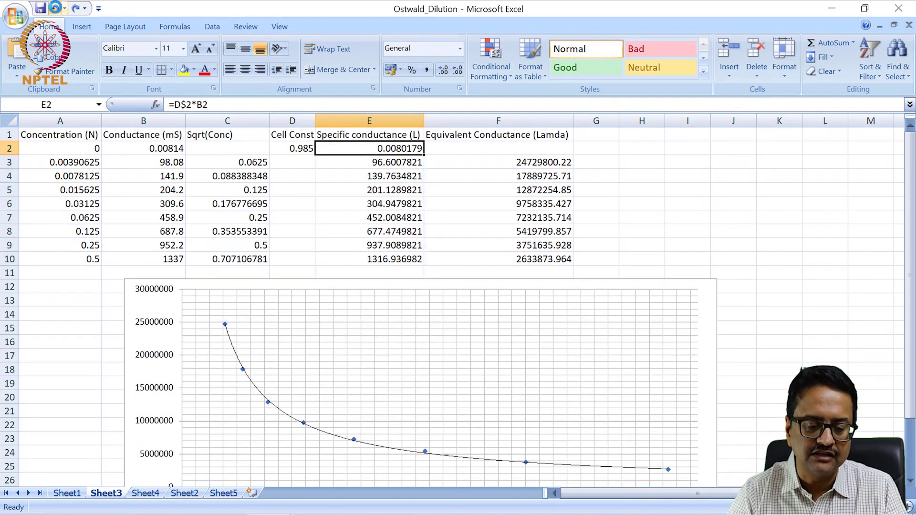
pyautogui.click(57, 10)
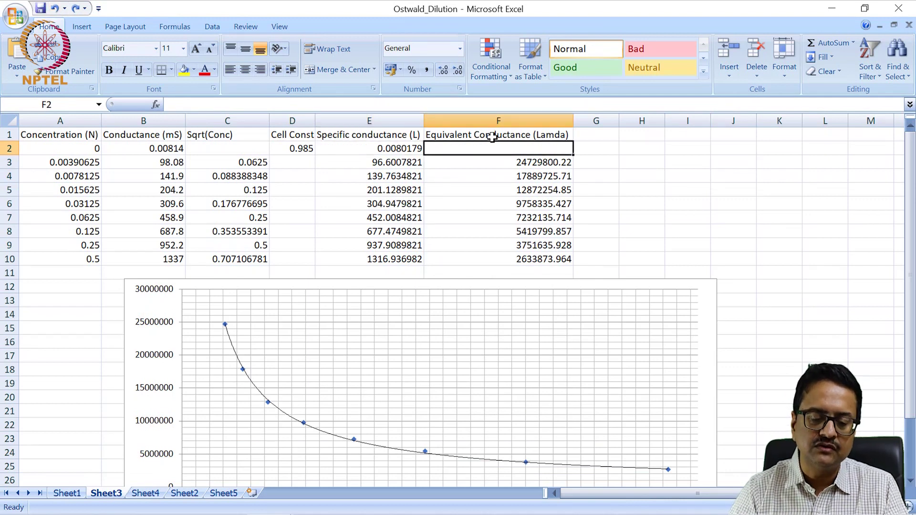
# Inspect the equivalent conductance formula in F3 and leave the cell without editing it
pyautogui.click(492, 136)
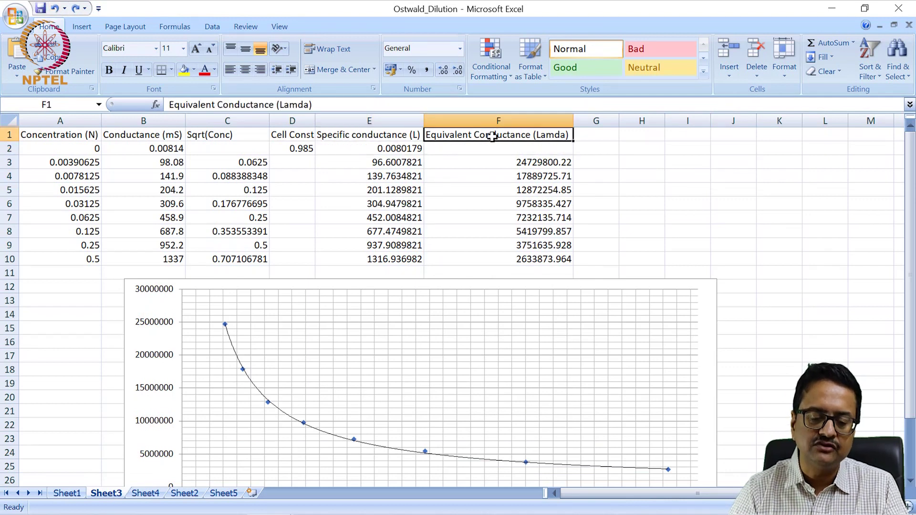
pyautogui.doubleClick(486, 162)
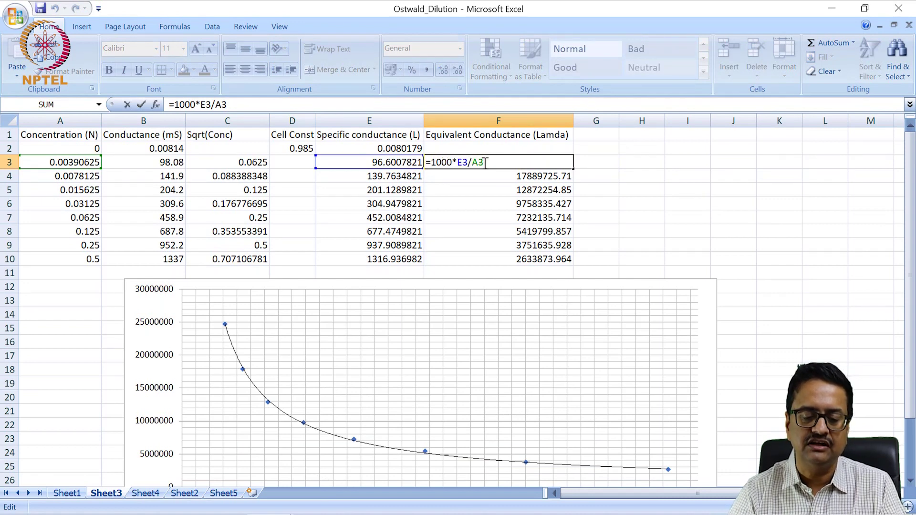
pyautogui.doubleClick(512, 162)
pyautogui.click(504, 162)
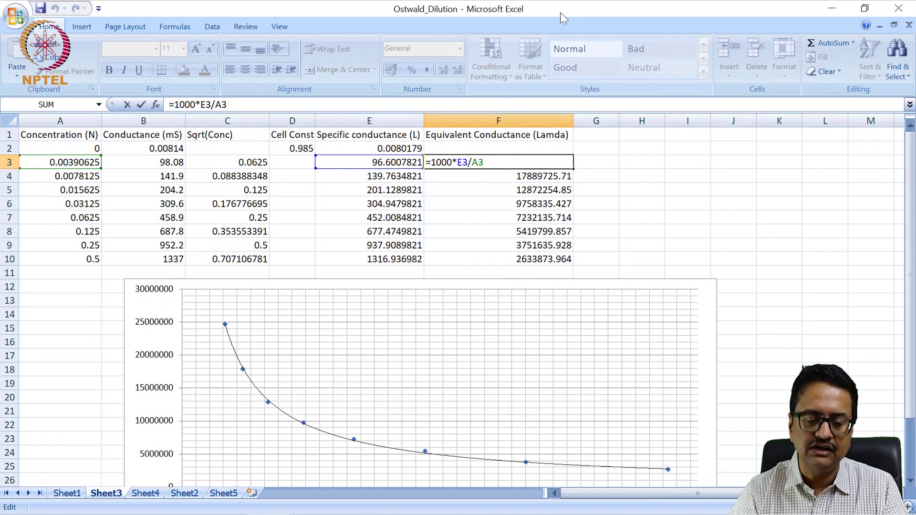
pyautogui.click(596, 159)
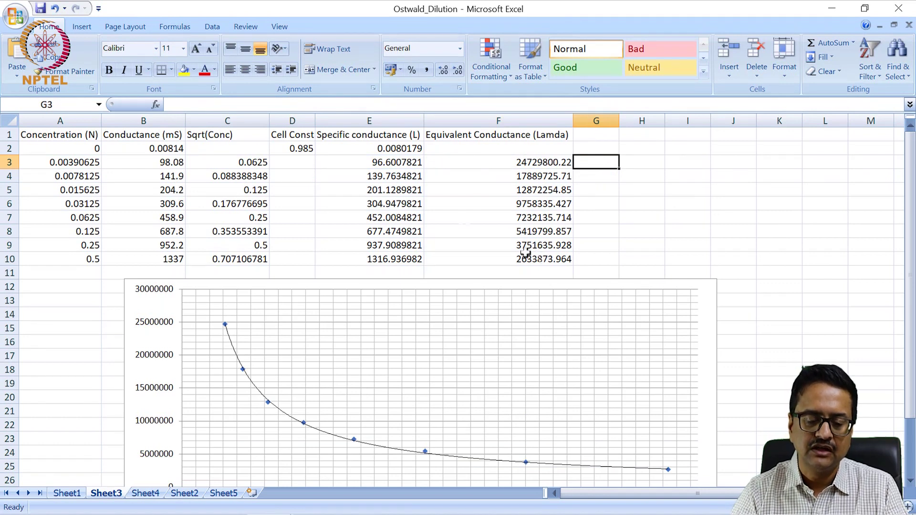
pyautogui.click(528, 162)
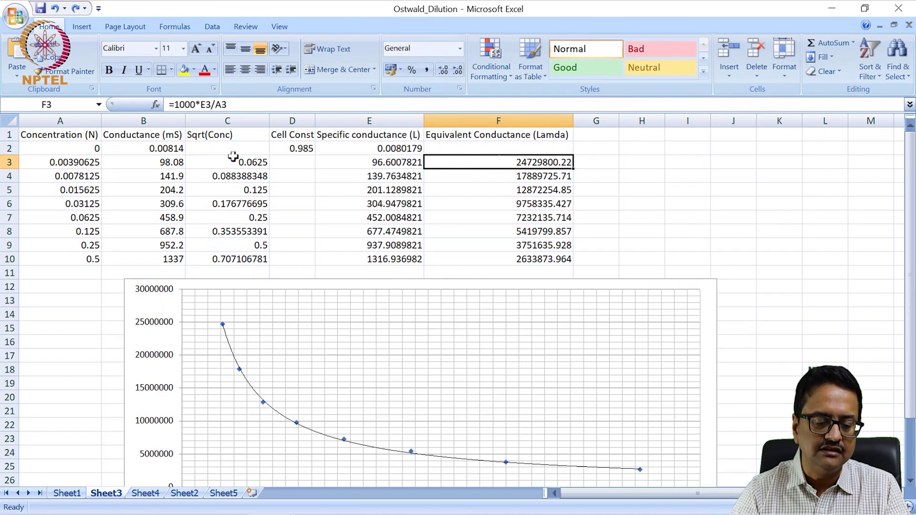
# Review the plotted values in C3:C10 and F3:F10, and move the chart up over the table and enlarge it
pyautogui.moveTo(233, 156); pyautogui.dragTo(246, 257)
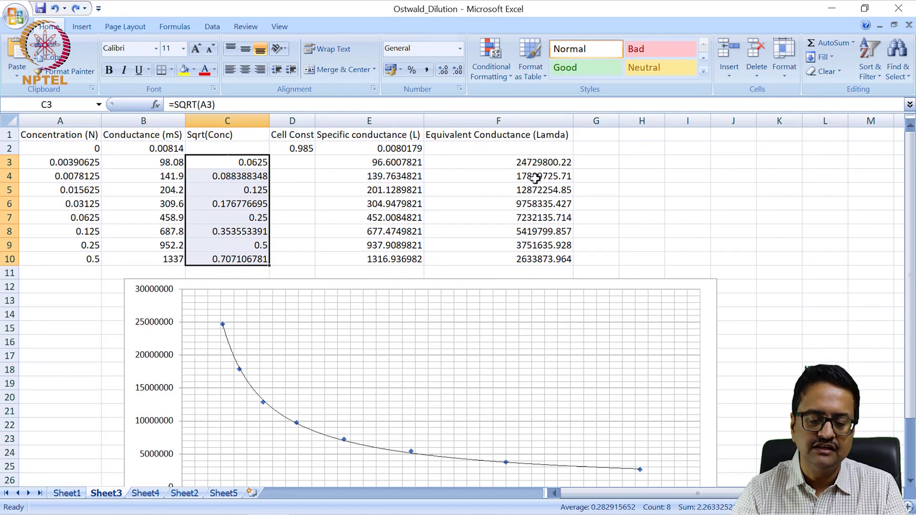
pyautogui.moveTo(542, 162); pyautogui.dragTo(546, 259)
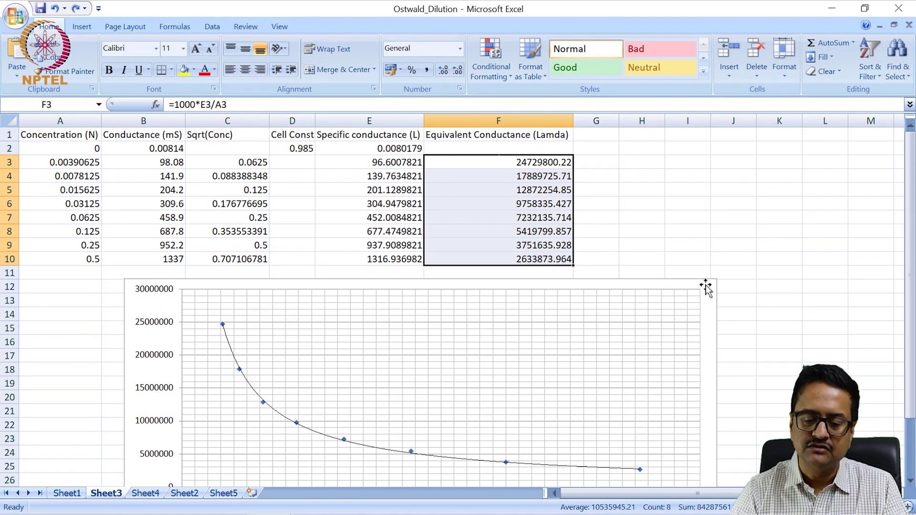
pyautogui.moveTo(710, 288); pyautogui.dragTo(695, 138)
pyautogui.moveTo(704, 373); pyautogui.dragTo(814, 443)
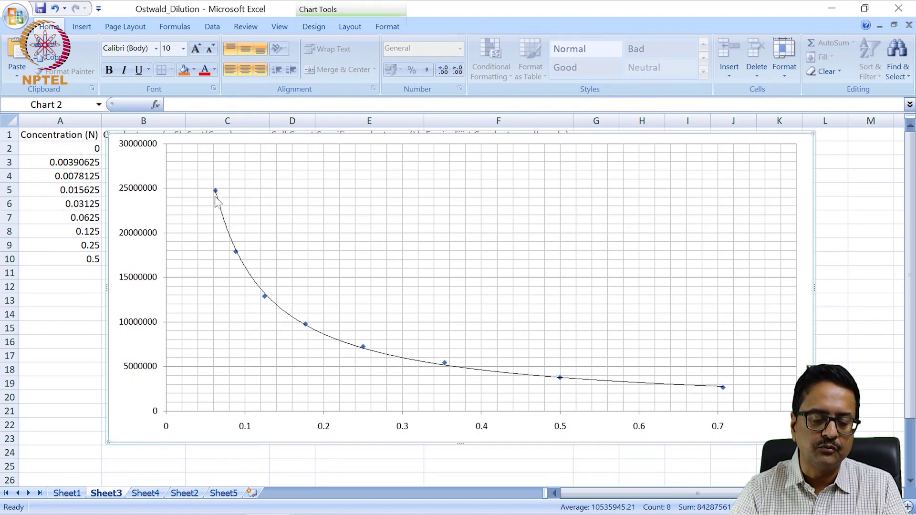
pyautogui.moveTo(215, 193)
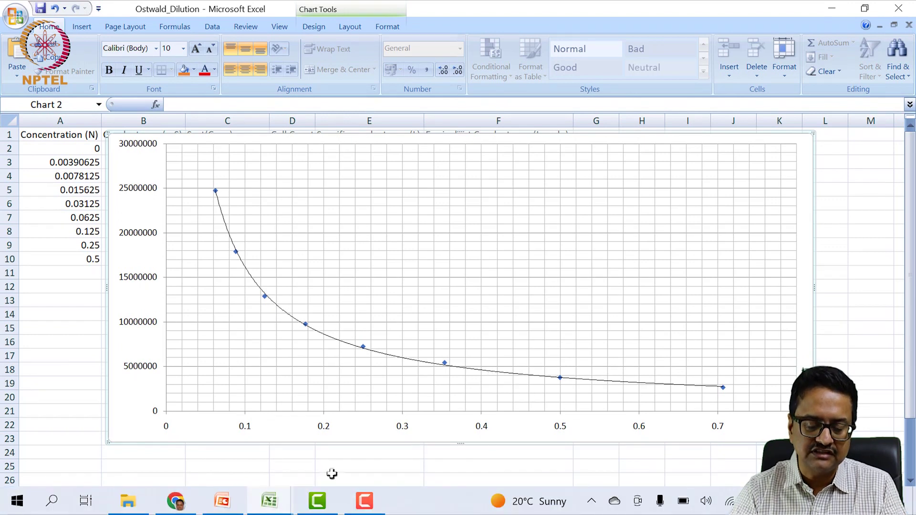
# Switch back to the Calculation presentation in PowerPoint and show the Ostwald's Dilution Law plot on slide 5
pyautogui.click(362, 501)
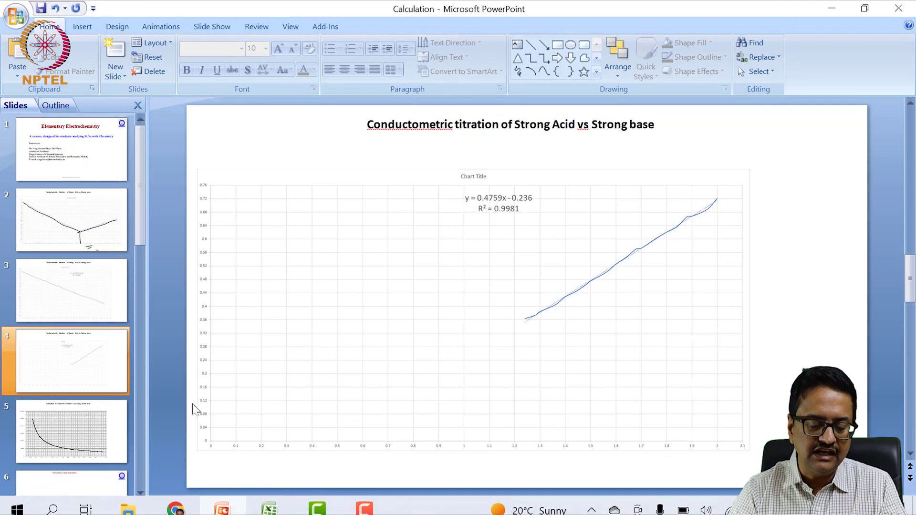
pyautogui.scroll(-1, 267, 433)
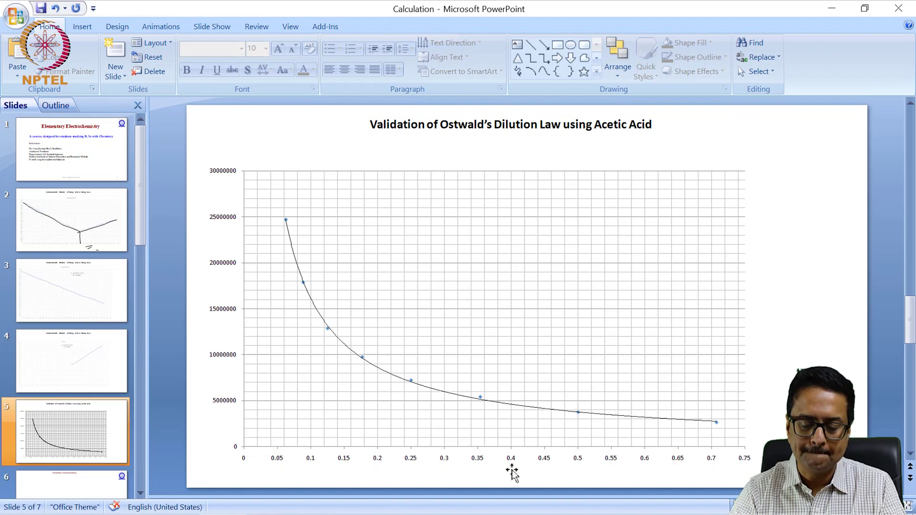